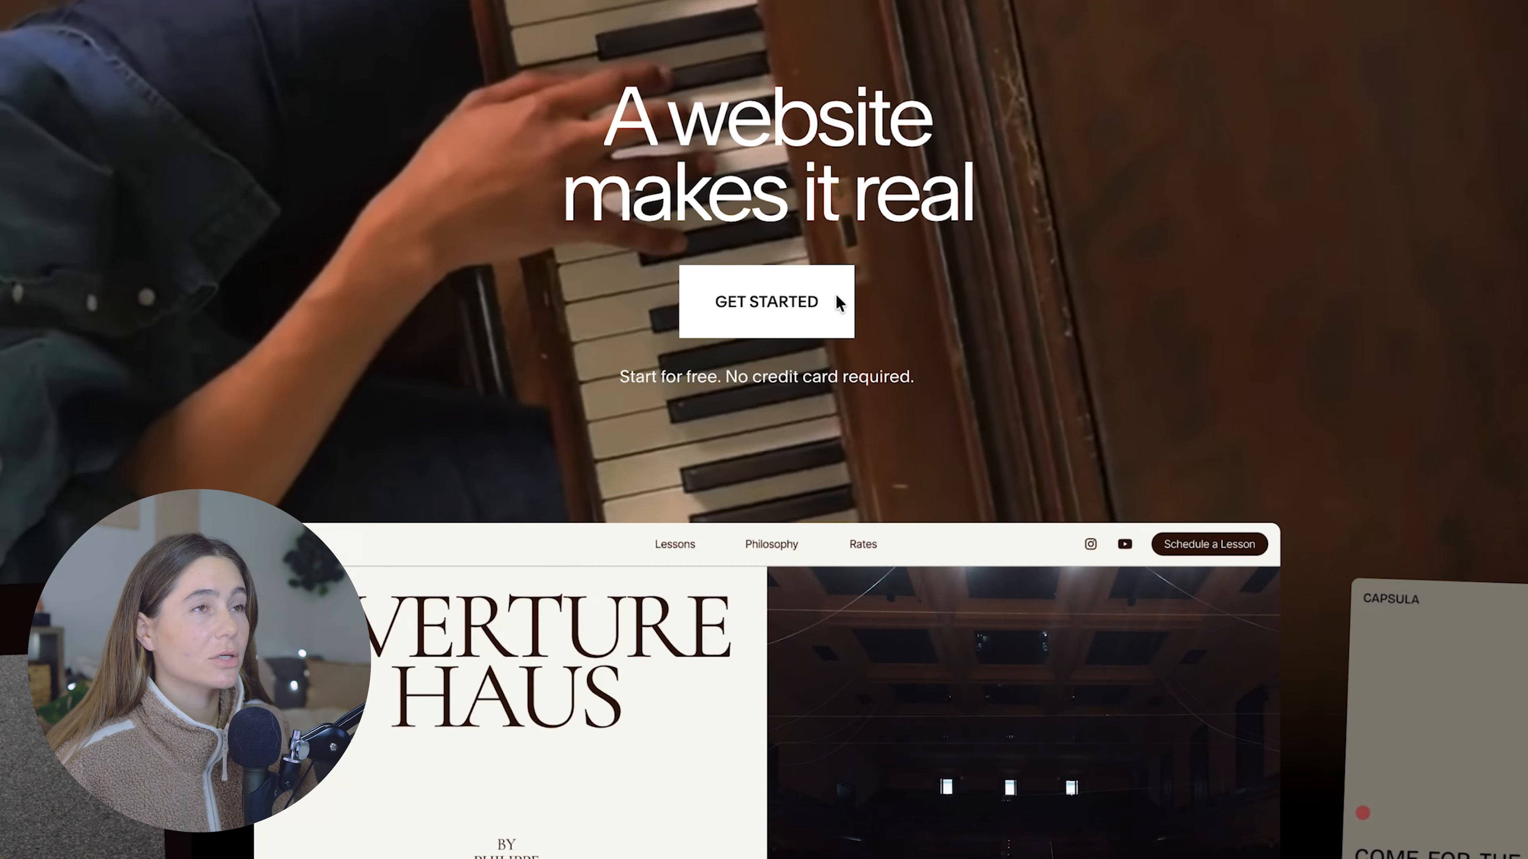
Step: Open the site's pages for editing from the account's home dashboard
{"action": "key", "text": "ctrl+Up"}
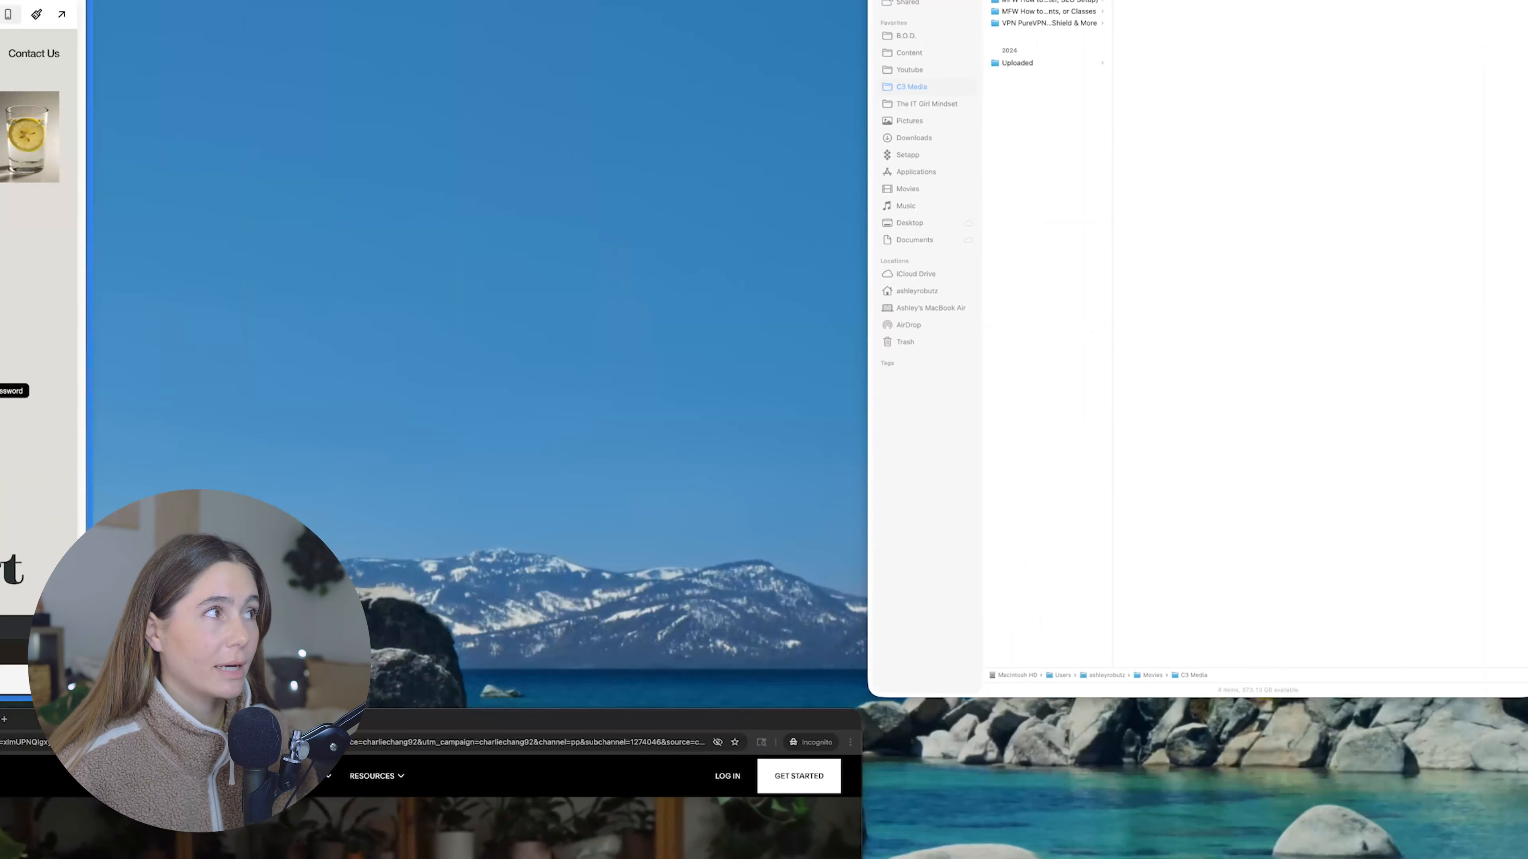
{"action": "left_click", "coordinate": [36, 385]}
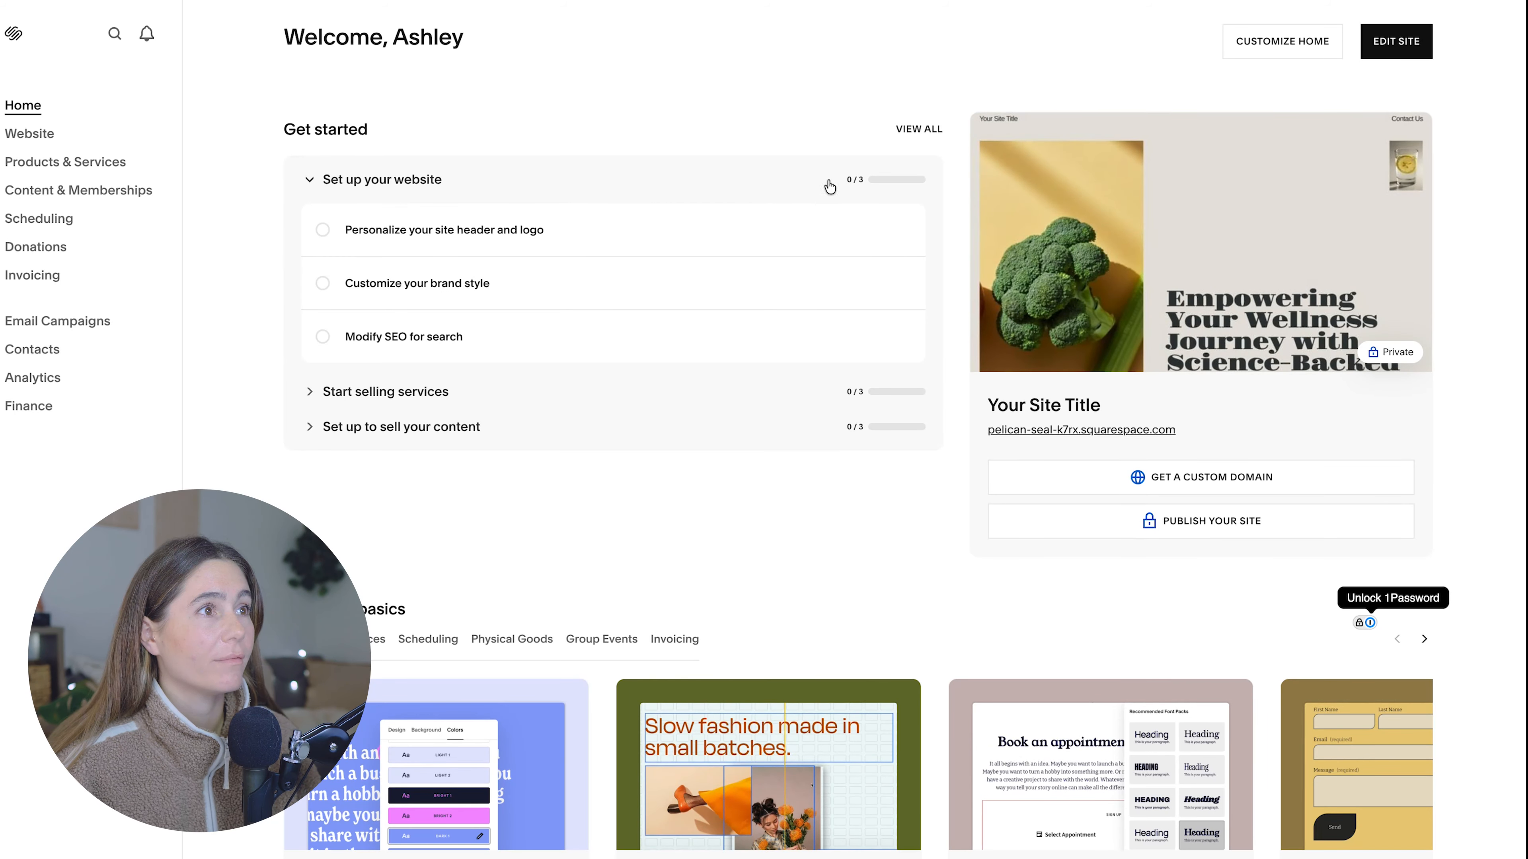
{"action": "scroll", "coordinate": [1036, 354], "scroll_direction": "down", "scroll_amount": 1}
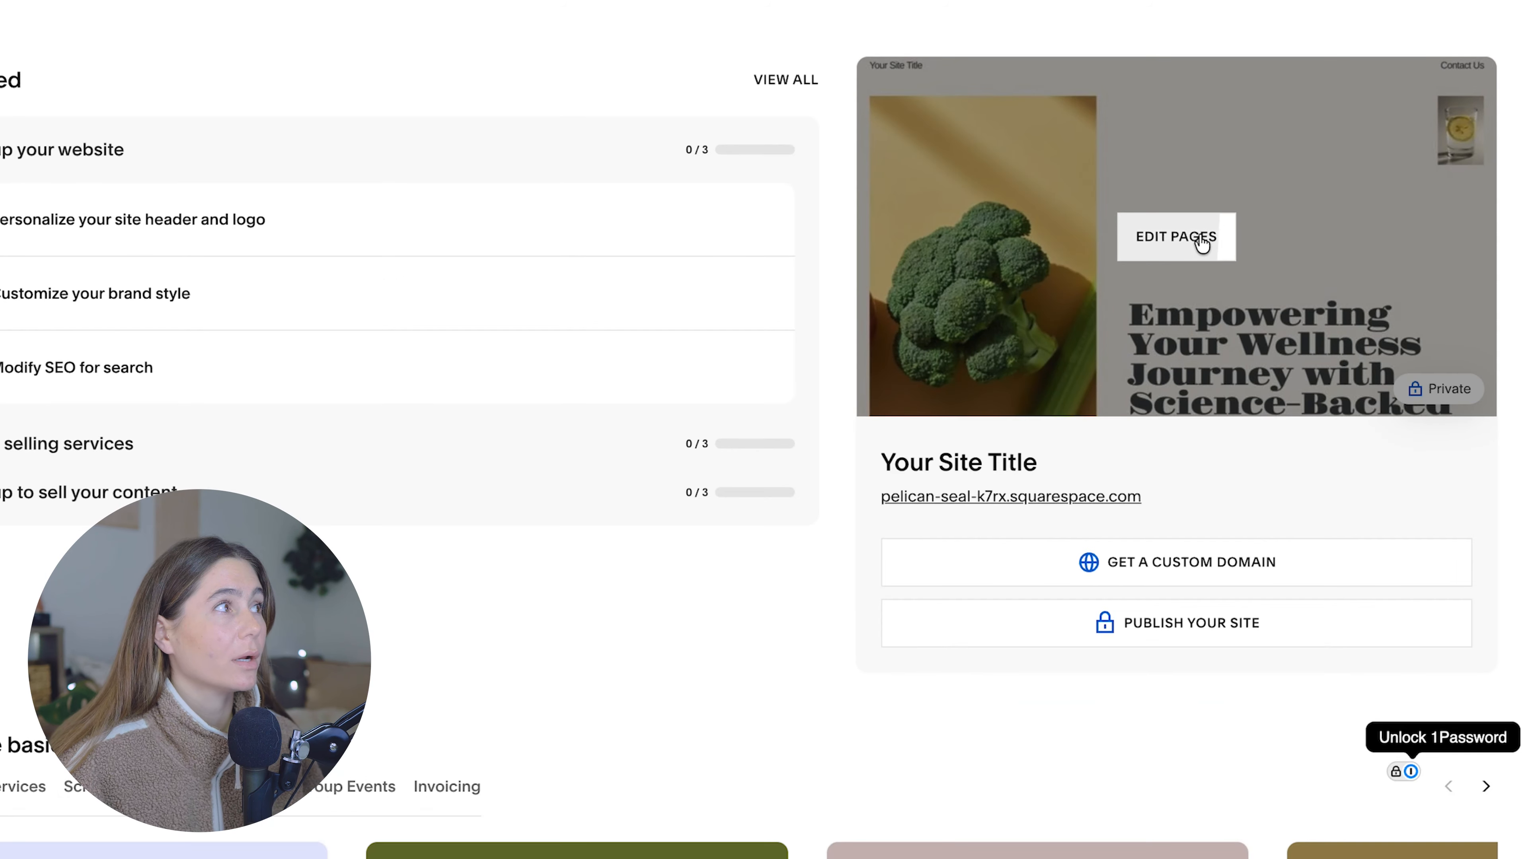
{"action": "left_click", "coordinate": [1202, 244]}
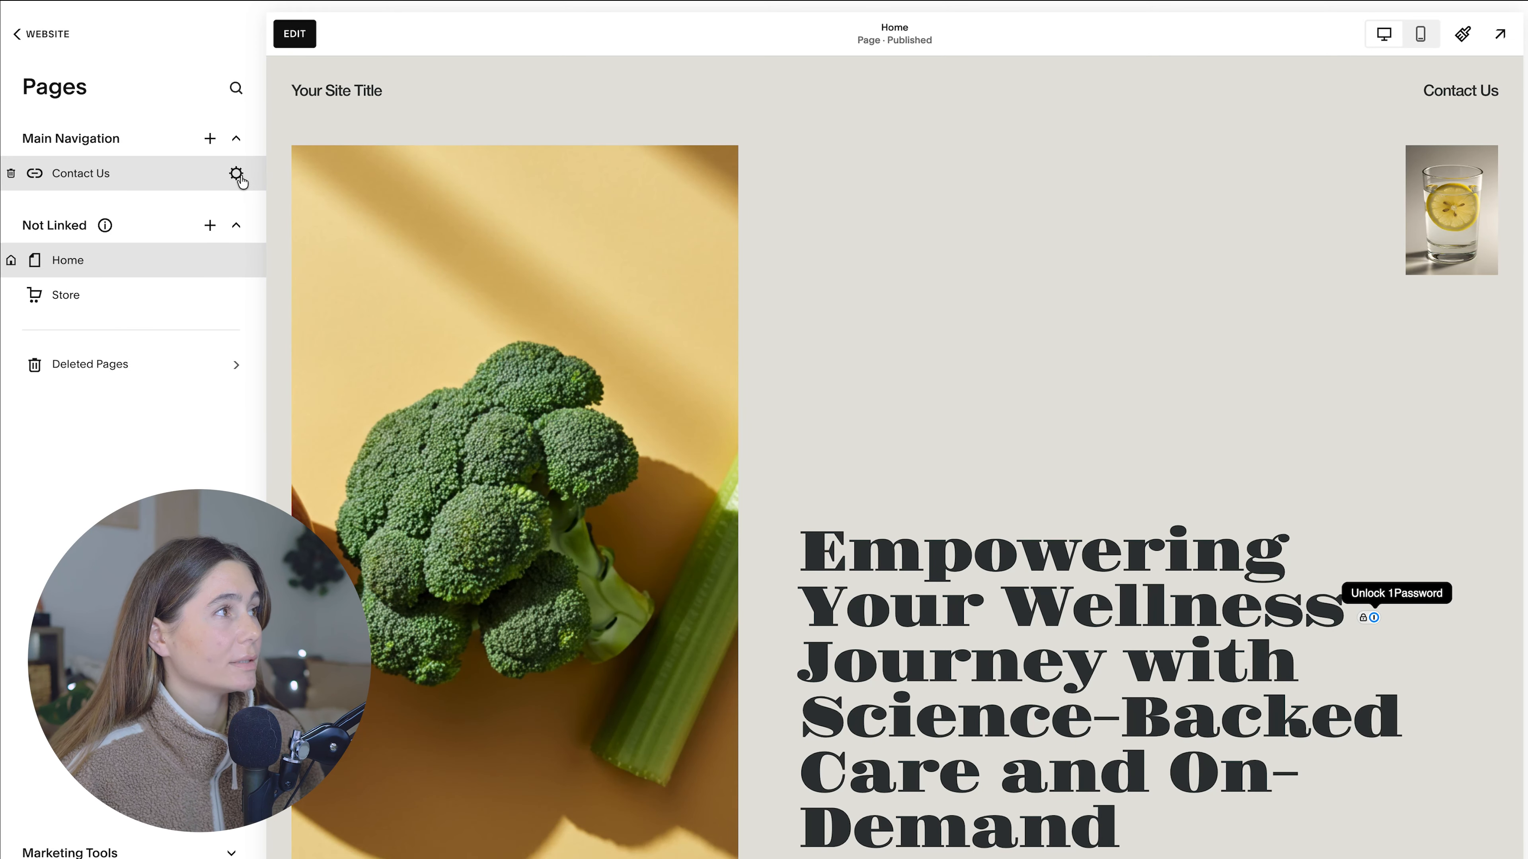
Step: Review the Contact Us navigation link's settings and its available link types, leaving them as they are
{"action": "left_click", "coordinate": [236, 175]}
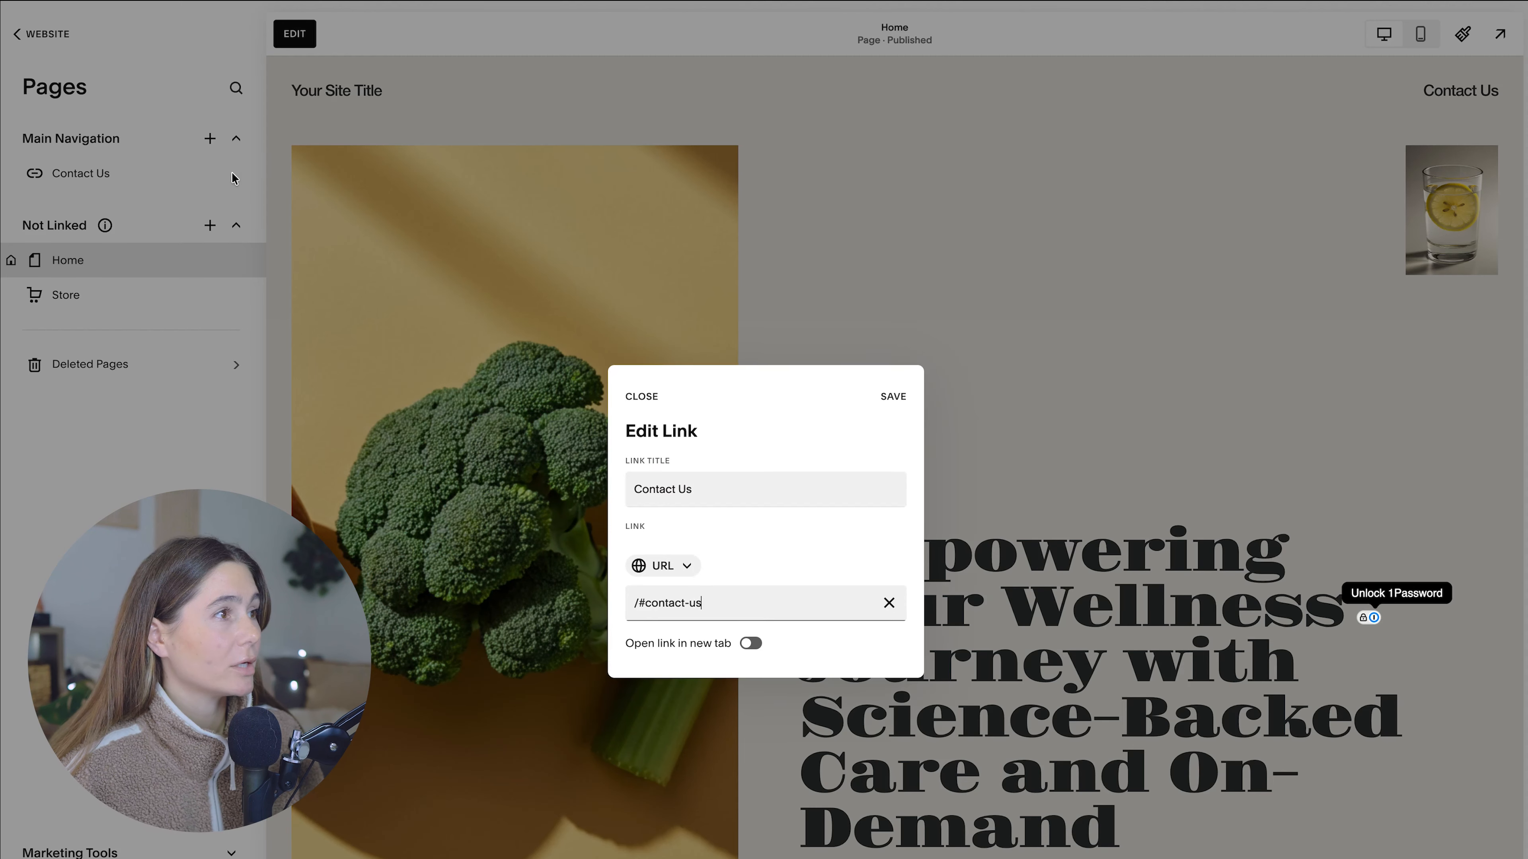
{"action": "left_click", "coordinate": [671, 566]}
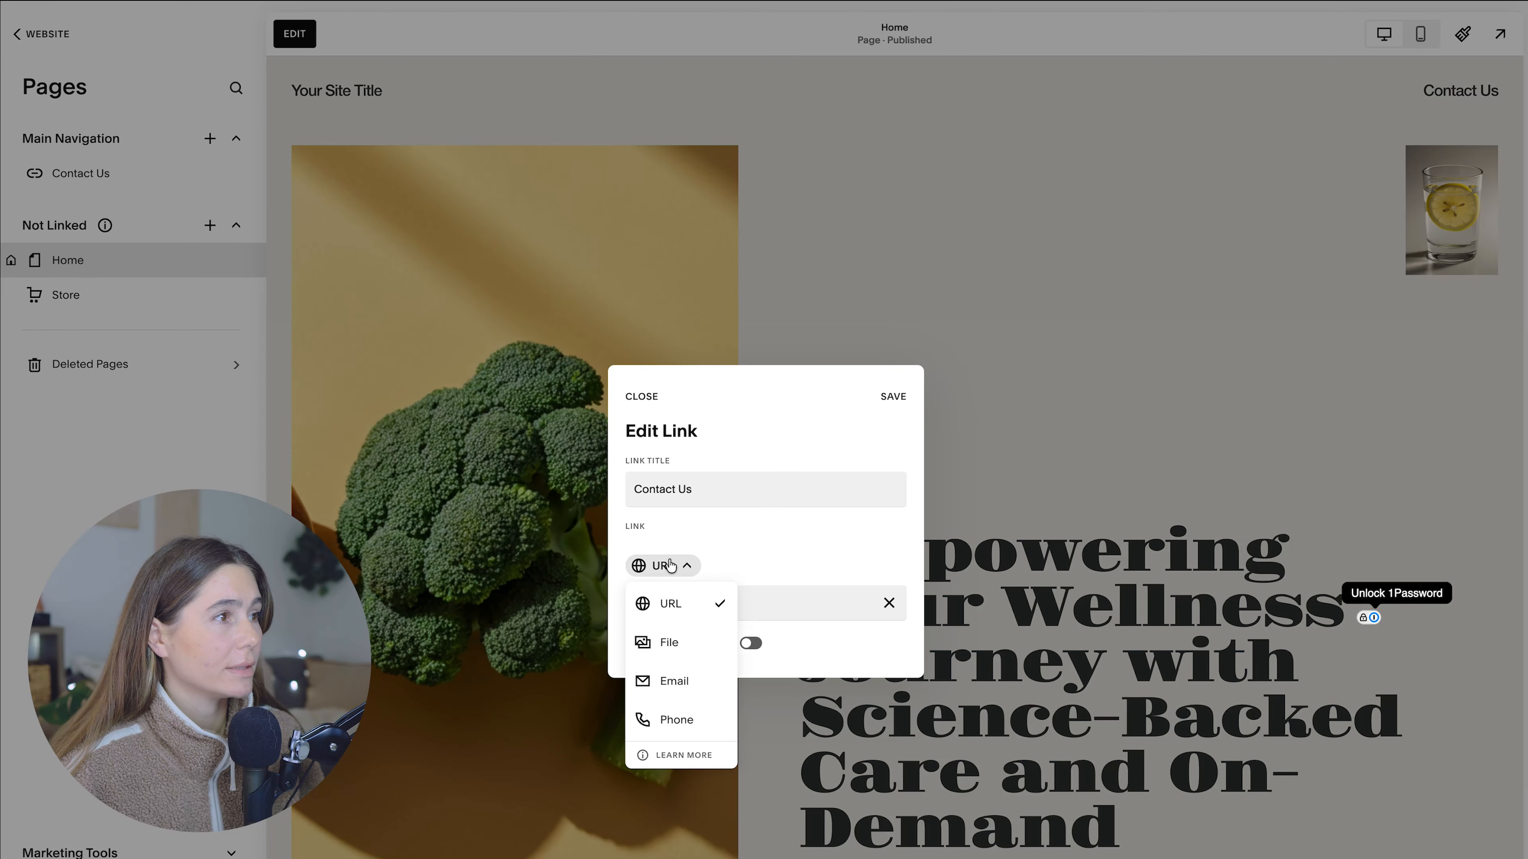
{"action": "left_click", "coordinate": [725, 544]}
{"action": "left_click", "coordinate": [528, 378]}
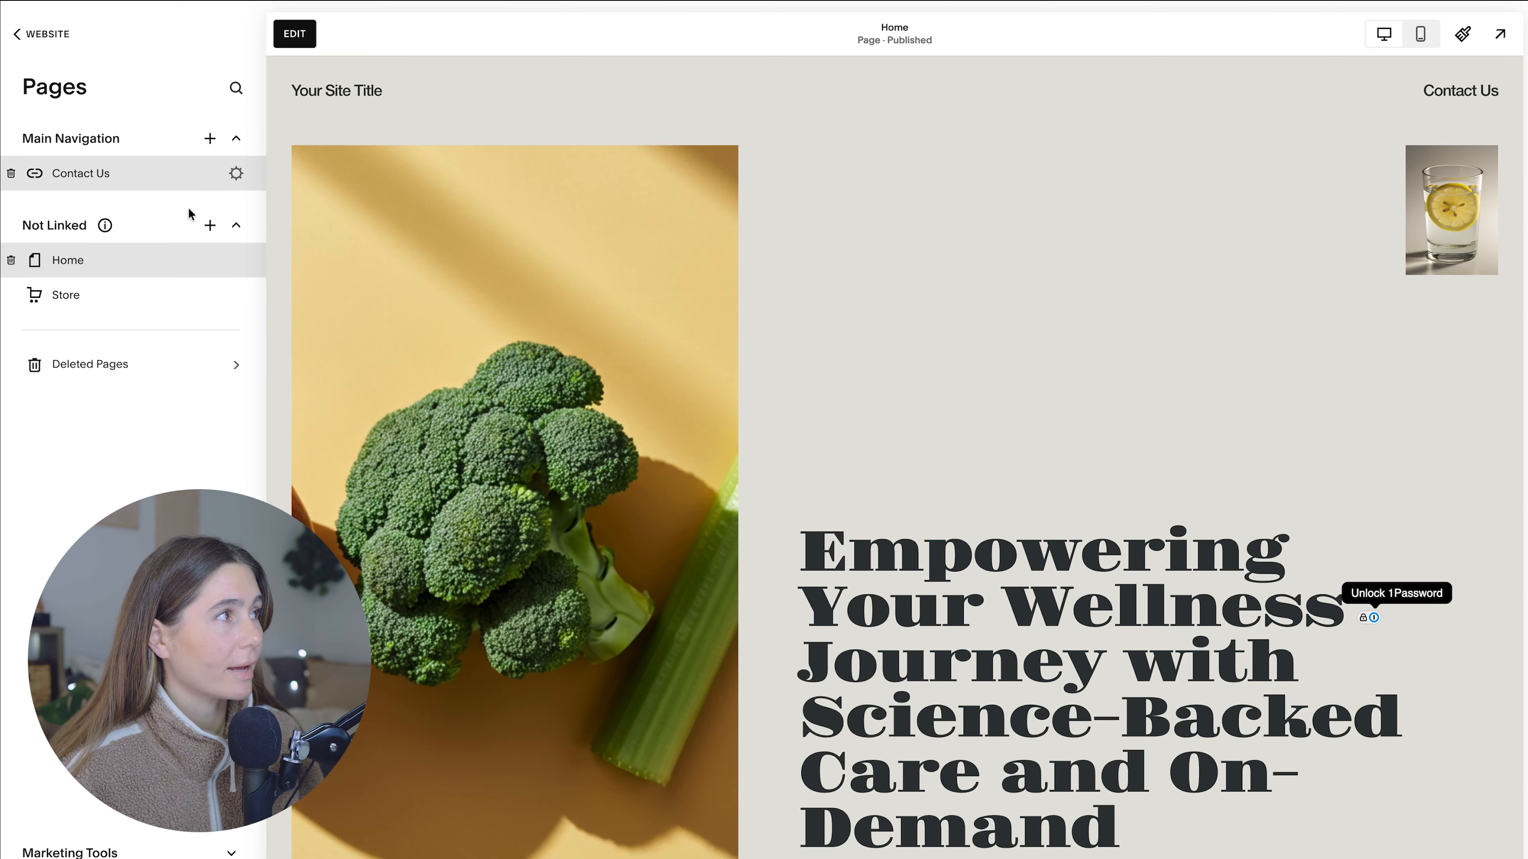
Step: Add a page to the Main Navigation using the "Let's work together" contact layout with the wavy header and two images beside the form
{"action": "left_click", "coordinate": [210, 139]}
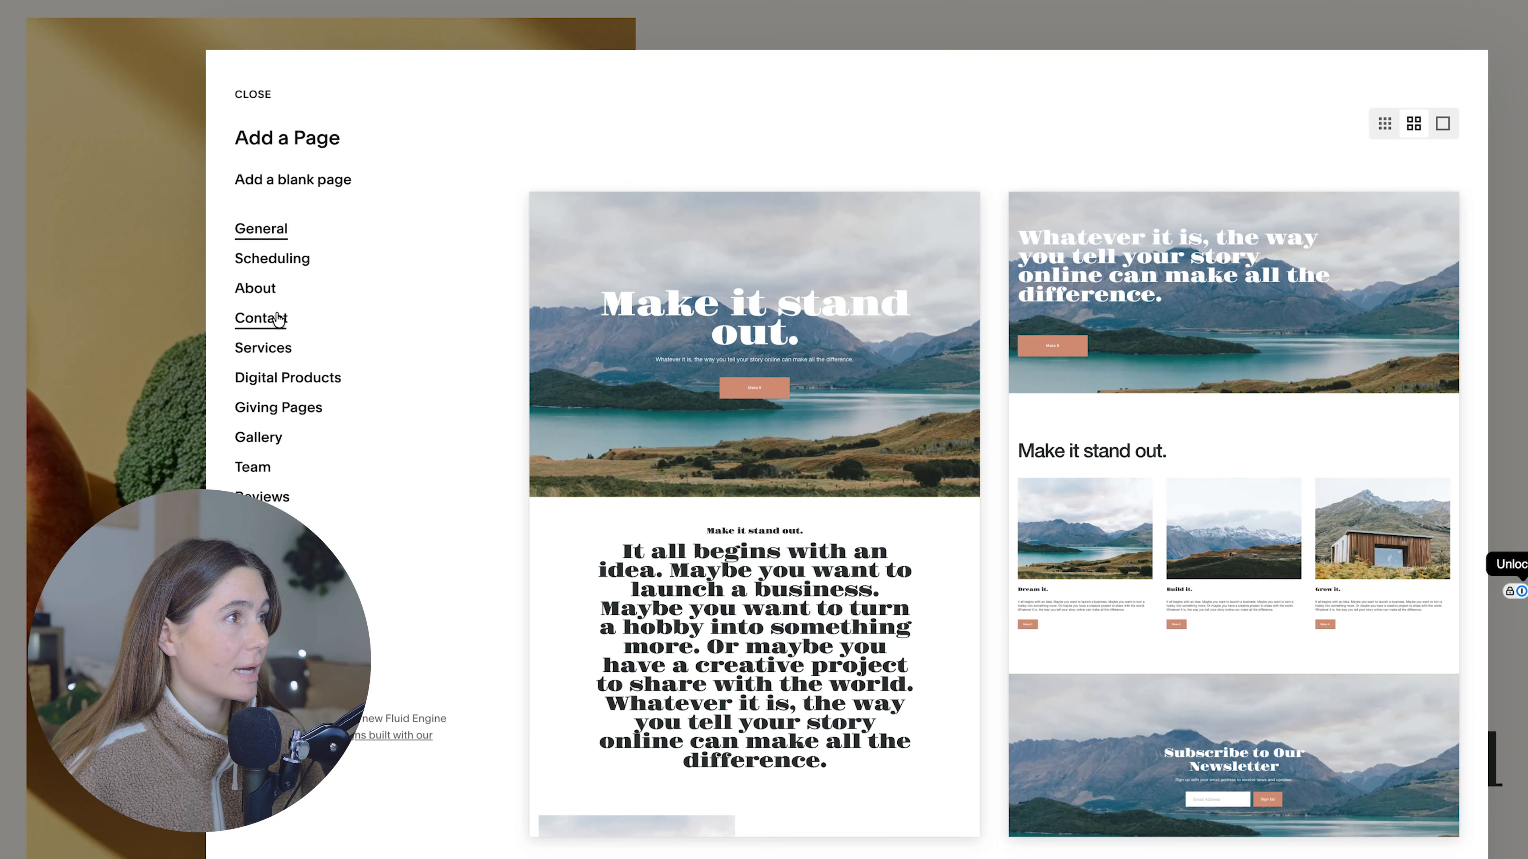
{"action": "left_click", "coordinate": [265, 319]}
{"action": "scroll", "coordinate": [1142, 322], "scroll_direction": "down", "scroll_amount": 6}
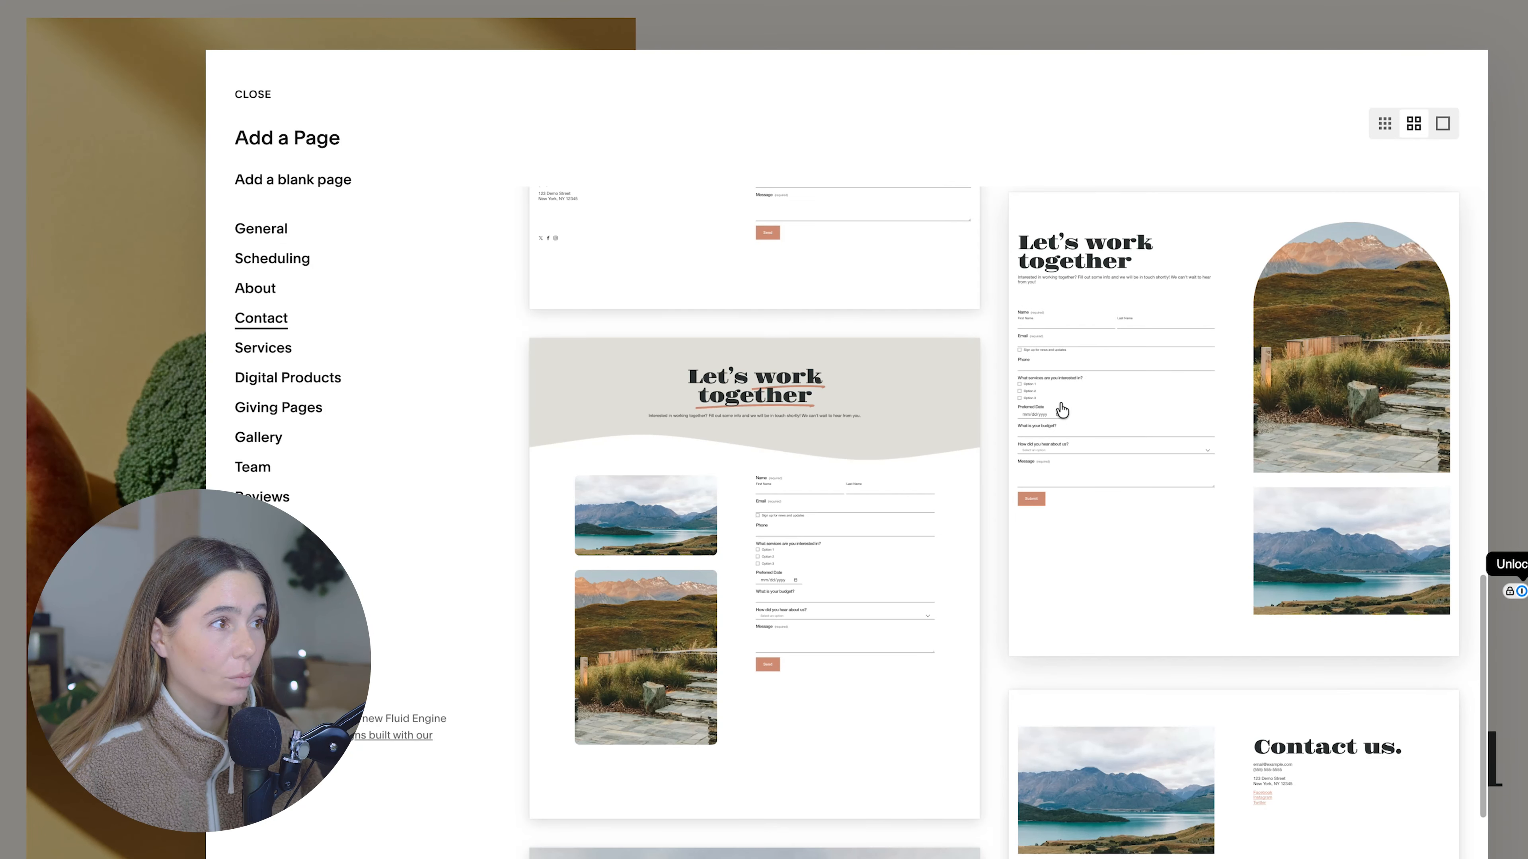
{"action": "left_click", "coordinate": [703, 522]}
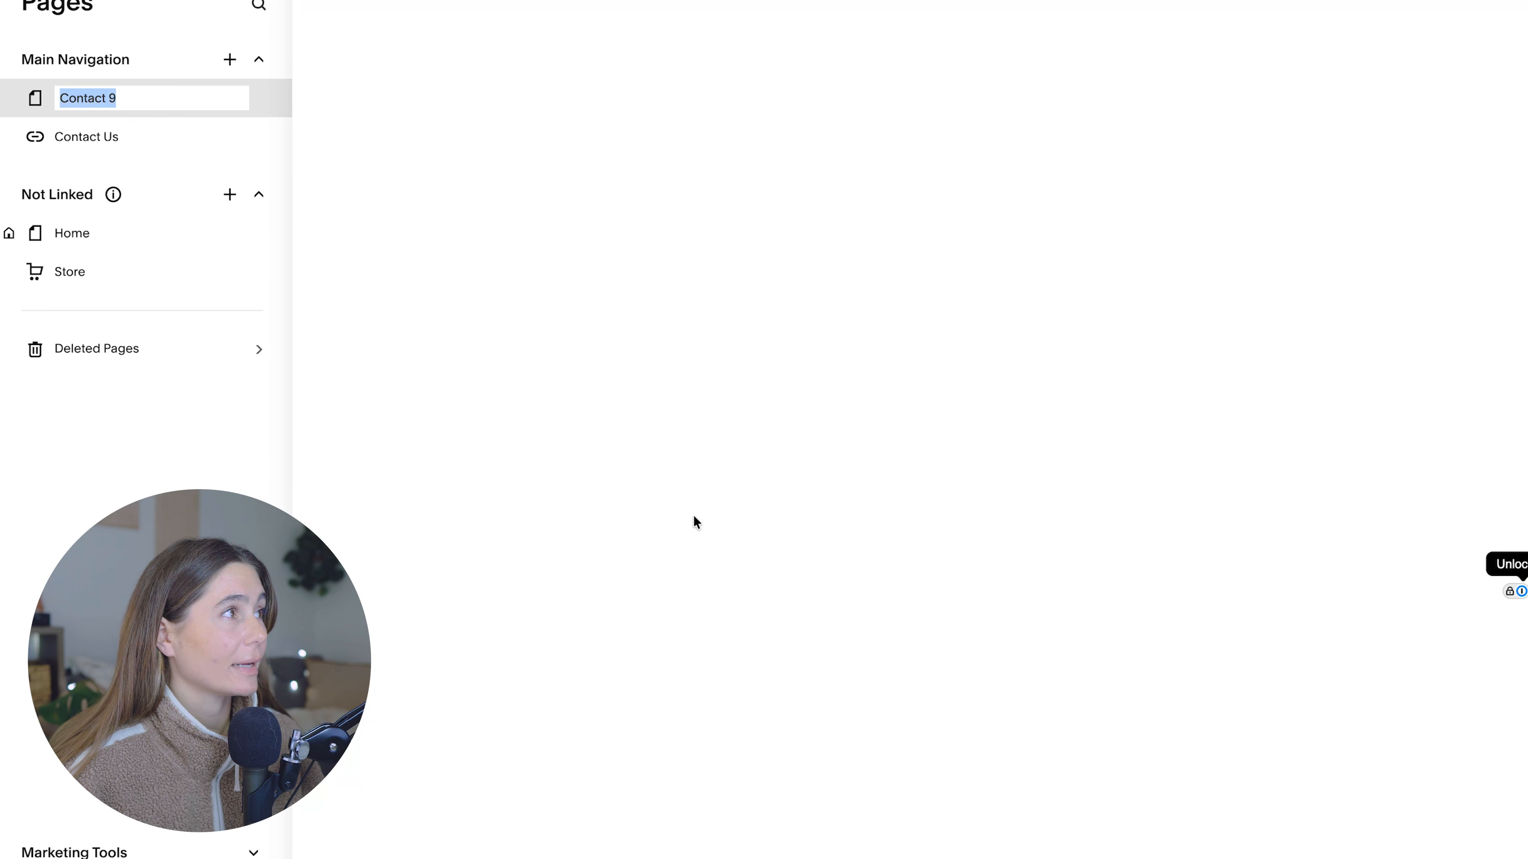
Step: Name the new page "Contact Page (example)" and delete the Contact Us link from the Main Navigation
{"action": "type", "text": "C"}
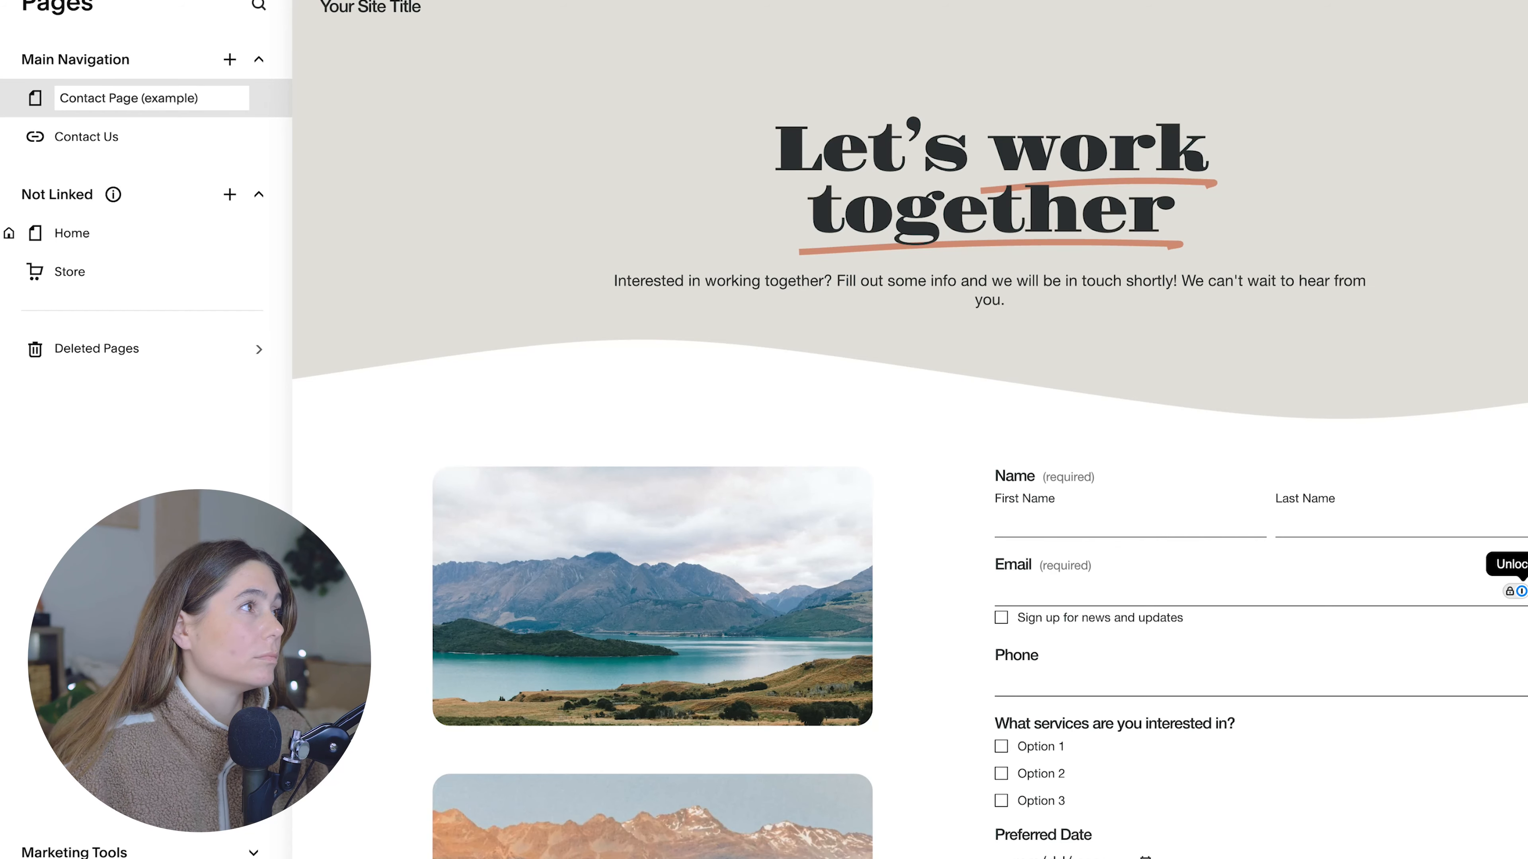
{"action": "key", "text": "Return"}
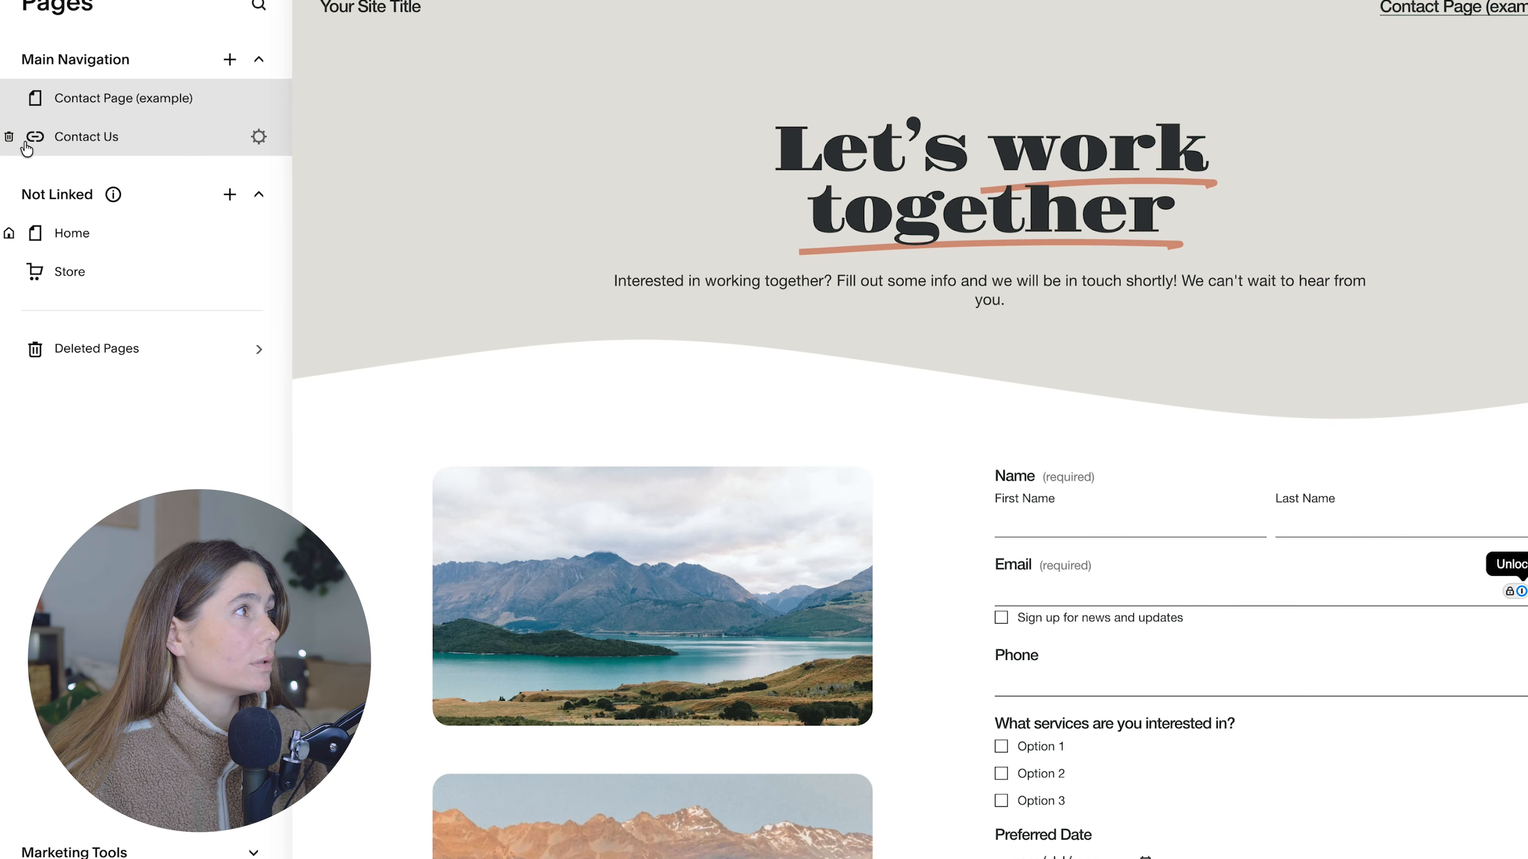
{"action": "left_click", "coordinate": [10, 138]}
{"action": "left_click", "coordinate": [956, 529]}
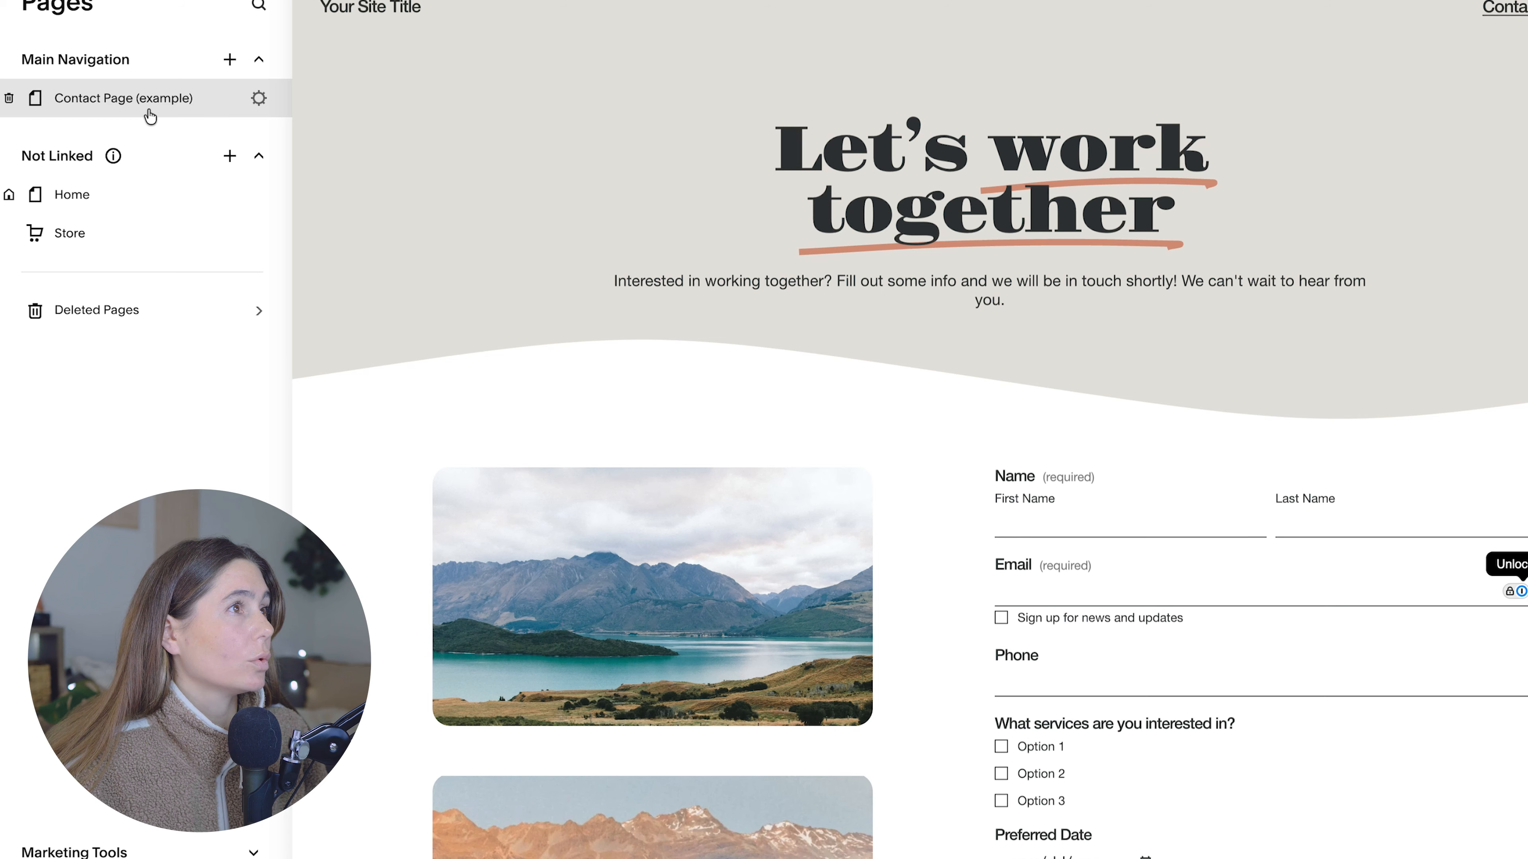
Step: Examine the new contact page from its header through the form fields down to the footer's contact details
{"action": "left_click", "coordinate": [772, 213]}
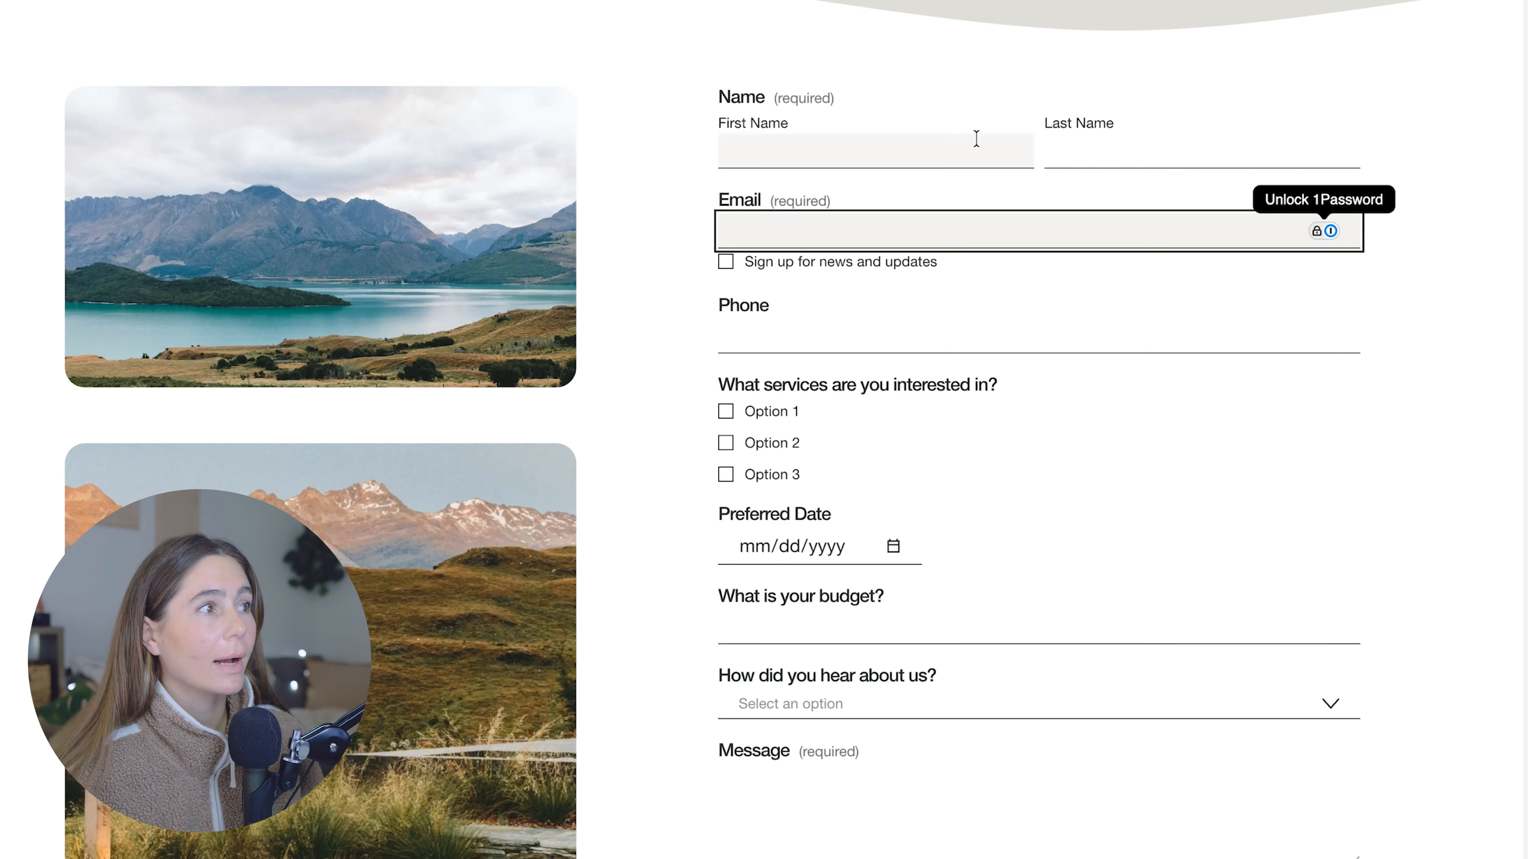
{"action": "scroll", "coordinate": [986, 137], "scroll_direction": "up", "scroll_amount": 5}
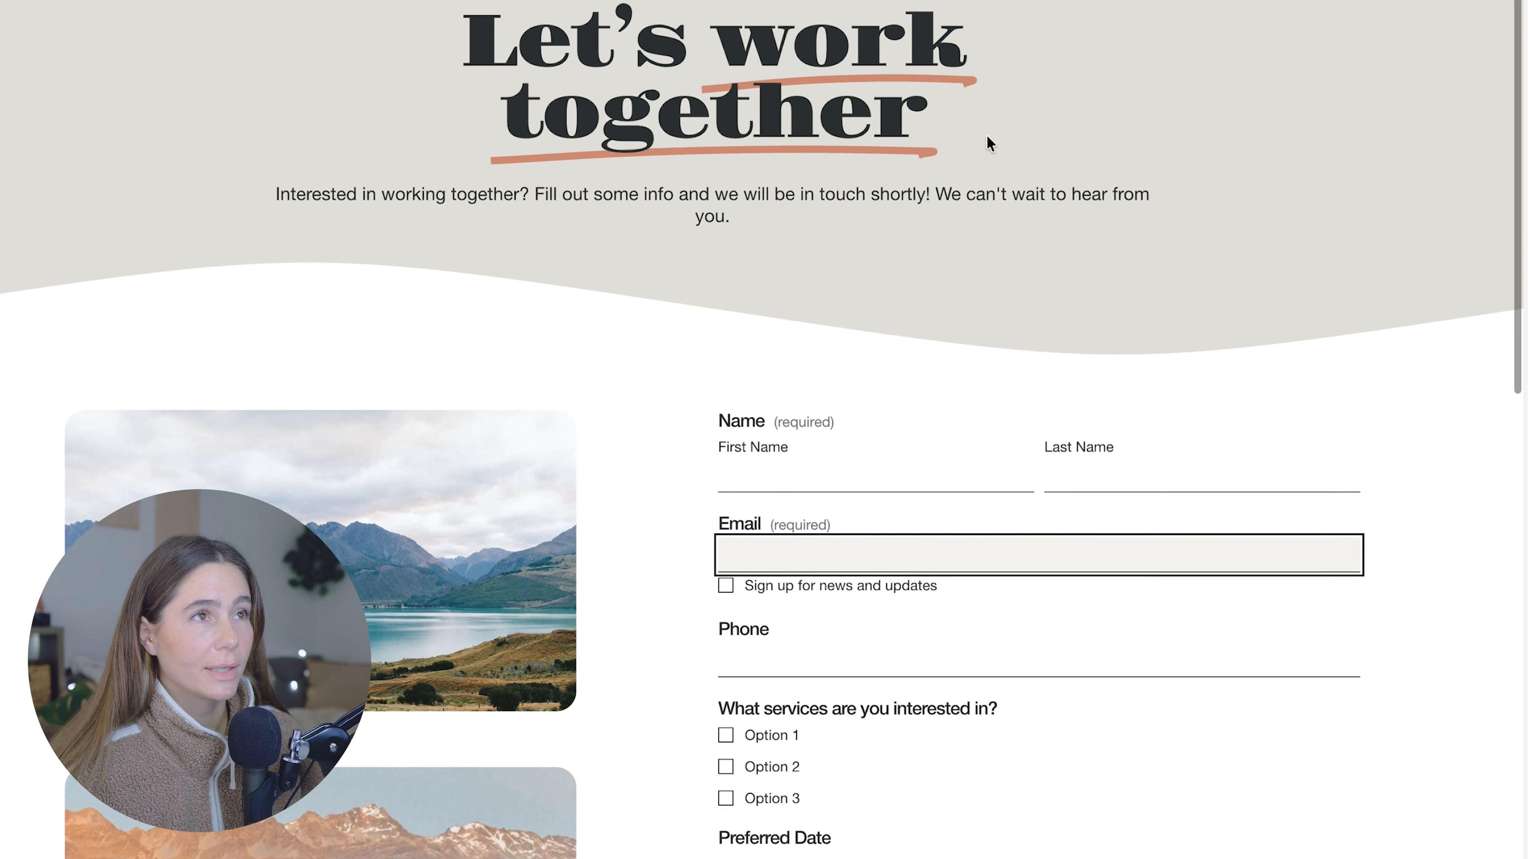
{"action": "scroll", "coordinate": [865, 193], "scroll_direction": "down", "scroll_amount": 10}
{"action": "scroll", "coordinate": [865, 193], "scroll_direction": "down", "scroll_amount": 10}
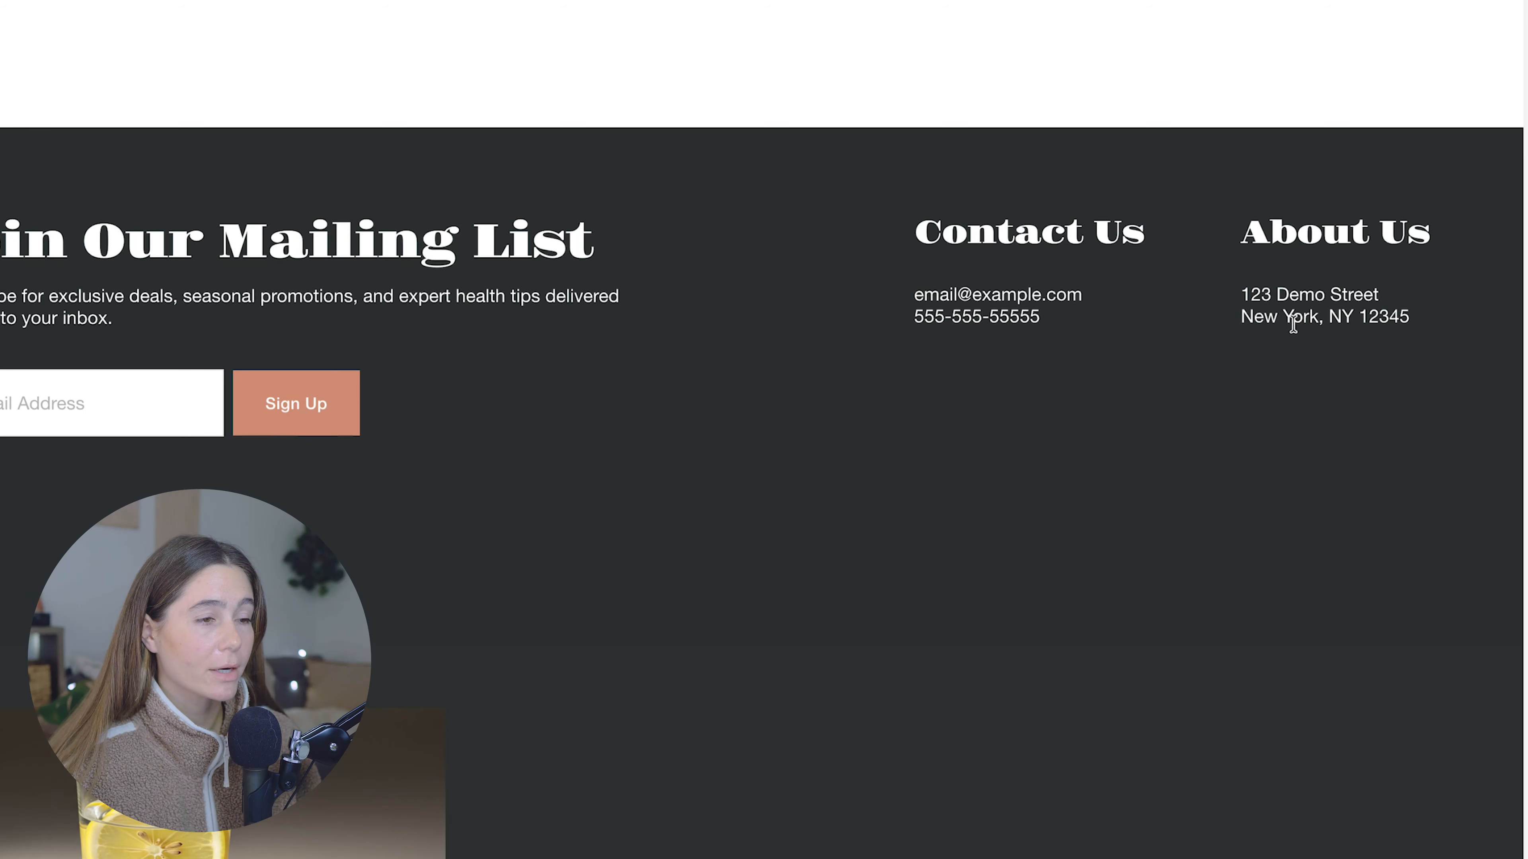
{"action": "scroll", "coordinate": [1293, 325], "scroll_direction": "up", "scroll_amount": 20}
{"action": "left_click", "coordinate": [906, 466]}
{"action": "left_click", "coordinate": [1074, 467]}
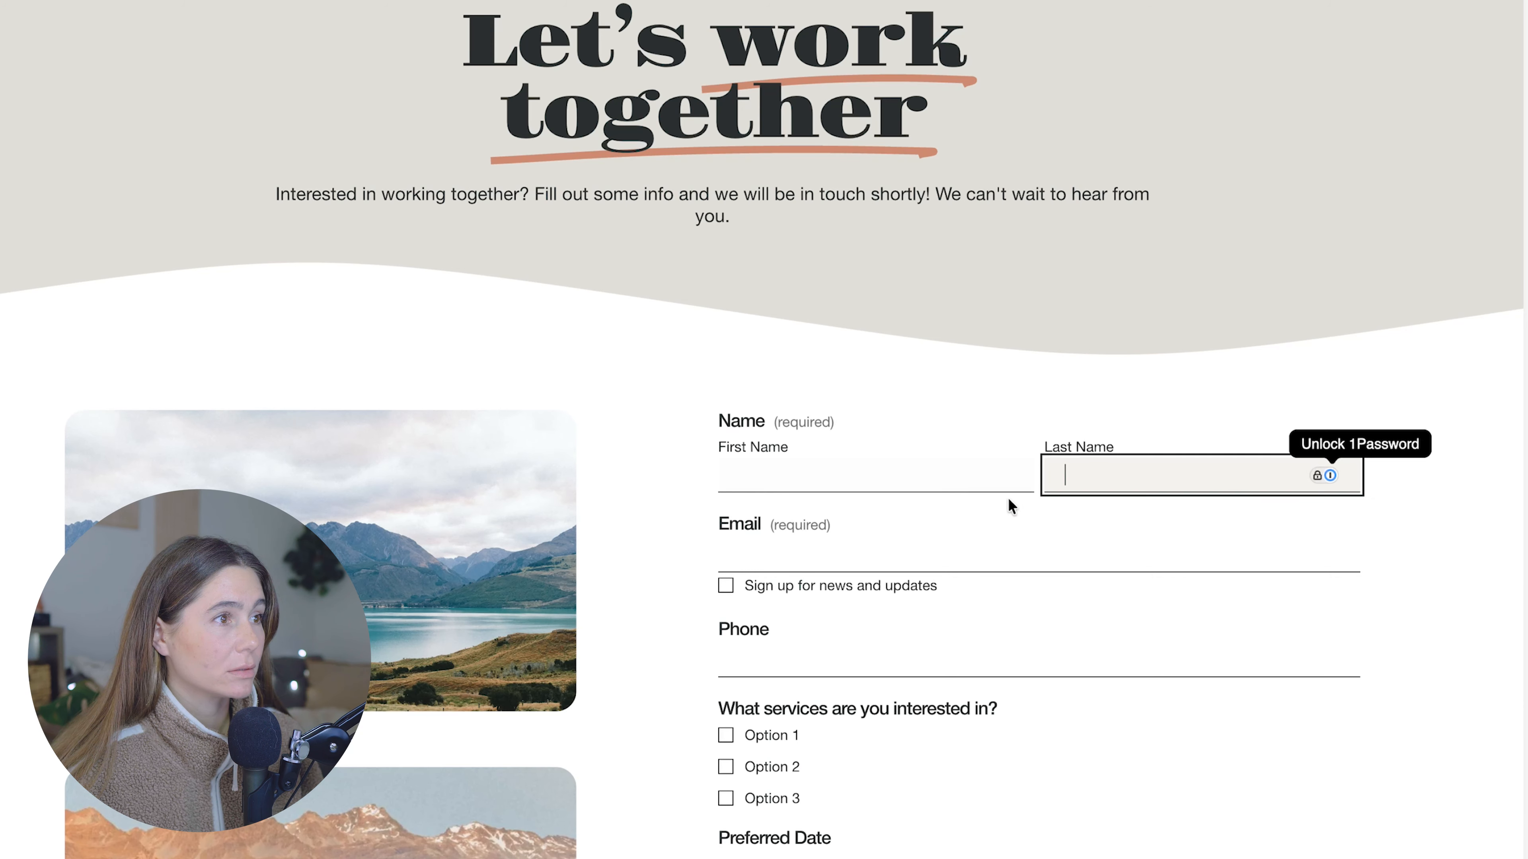
{"action": "scroll", "coordinate": [890, 283], "scroll_direction": "down", "scroll_amount": 5}
{"action": "scroll", "coordinate": [1209, 137], "scroll_direction": "down", "scroll_amount": 4}
{"action": "scroll", "coordinate": [1210, 138], "scroll_direction": "down", "scroll_amount": 3}
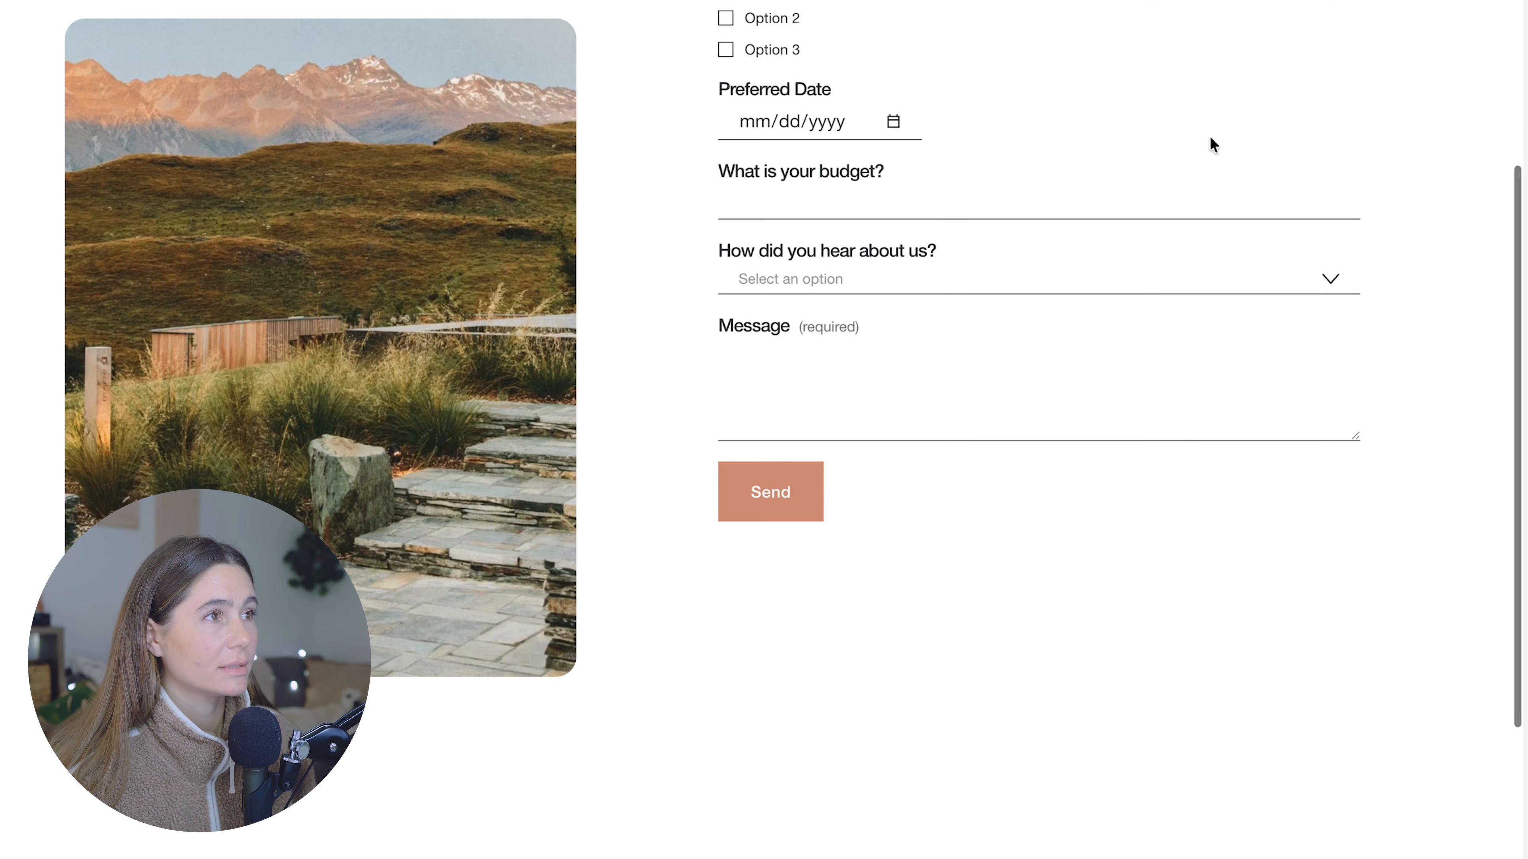
{"action": "scroll", "coordinate": [1211, 143], "scroll_direction": "up", "scroll_amount": 9}
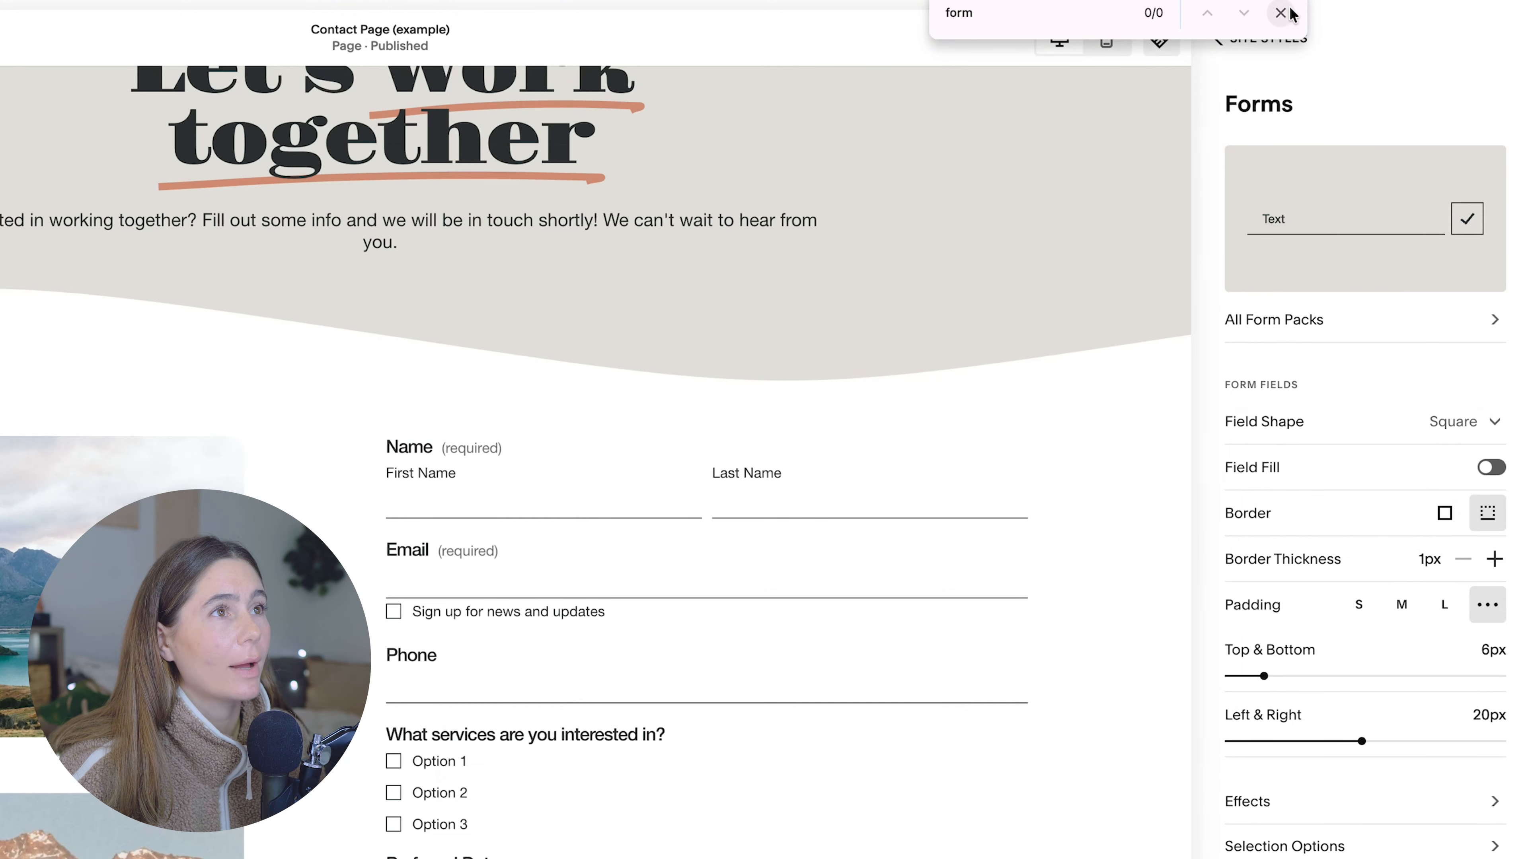
Step: Delete the Phone field from the contact page's form
{"action": "left_click", "coordinate": [1280, 13]}
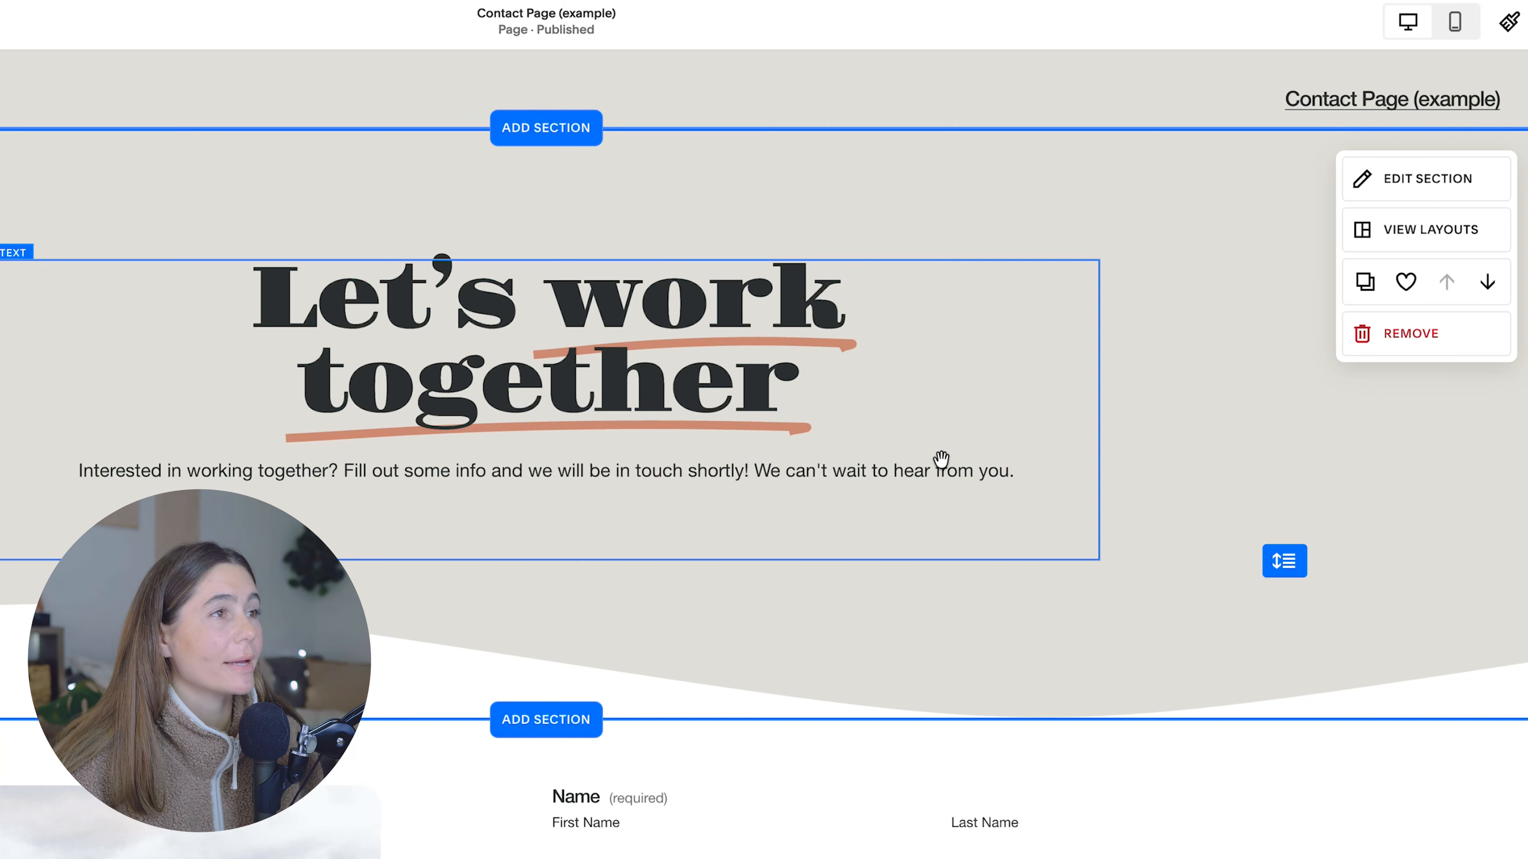
{"action": "scroll", "coordinate": [941, 460], "scroll_direction": "down", "scroll_amount": 8}
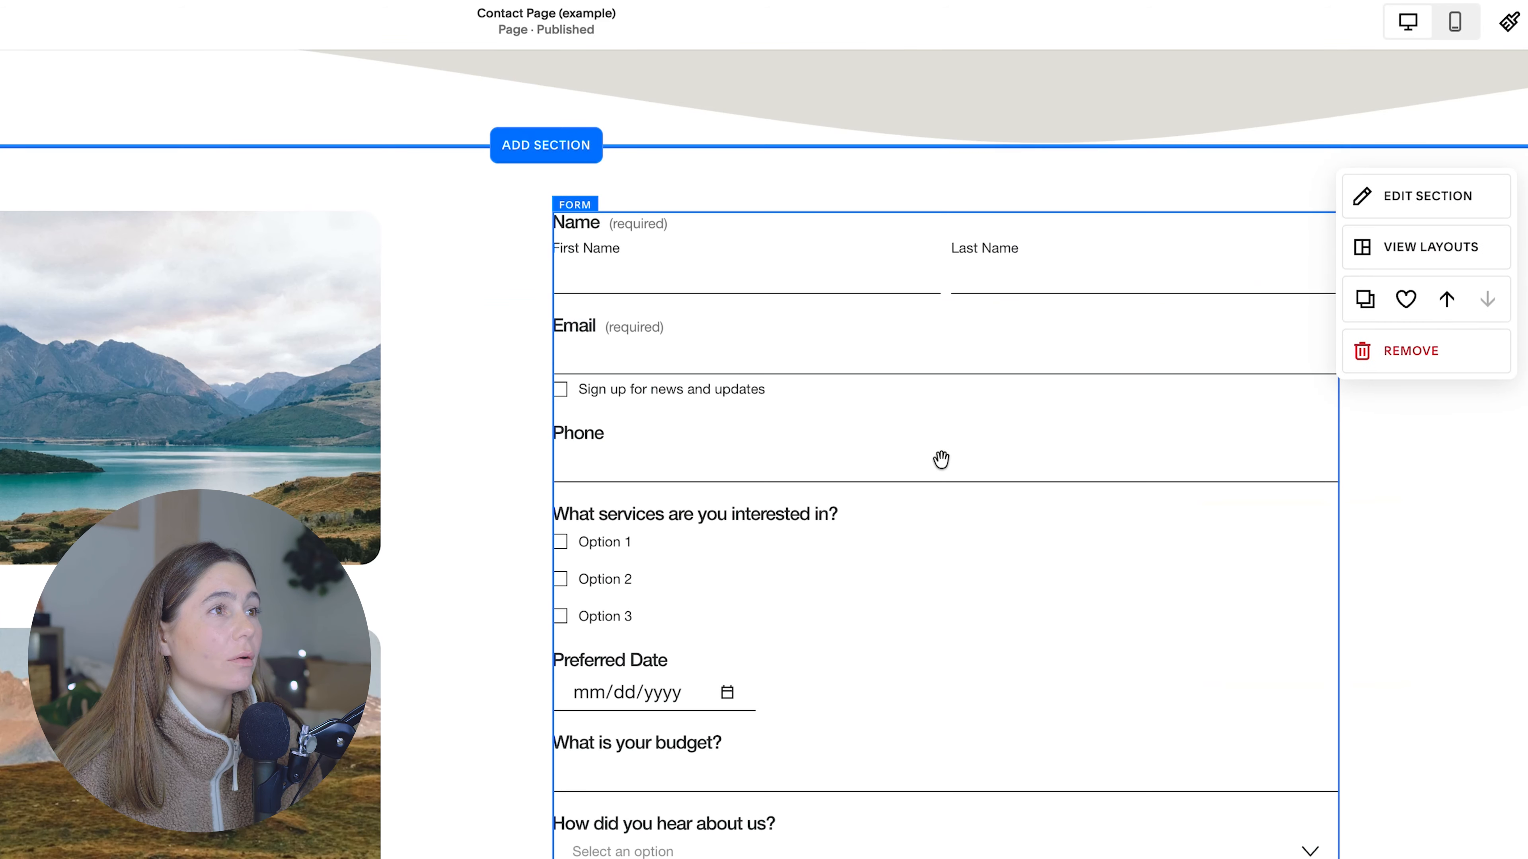
{"action": "left_click", "coordinate": [945, 505]}
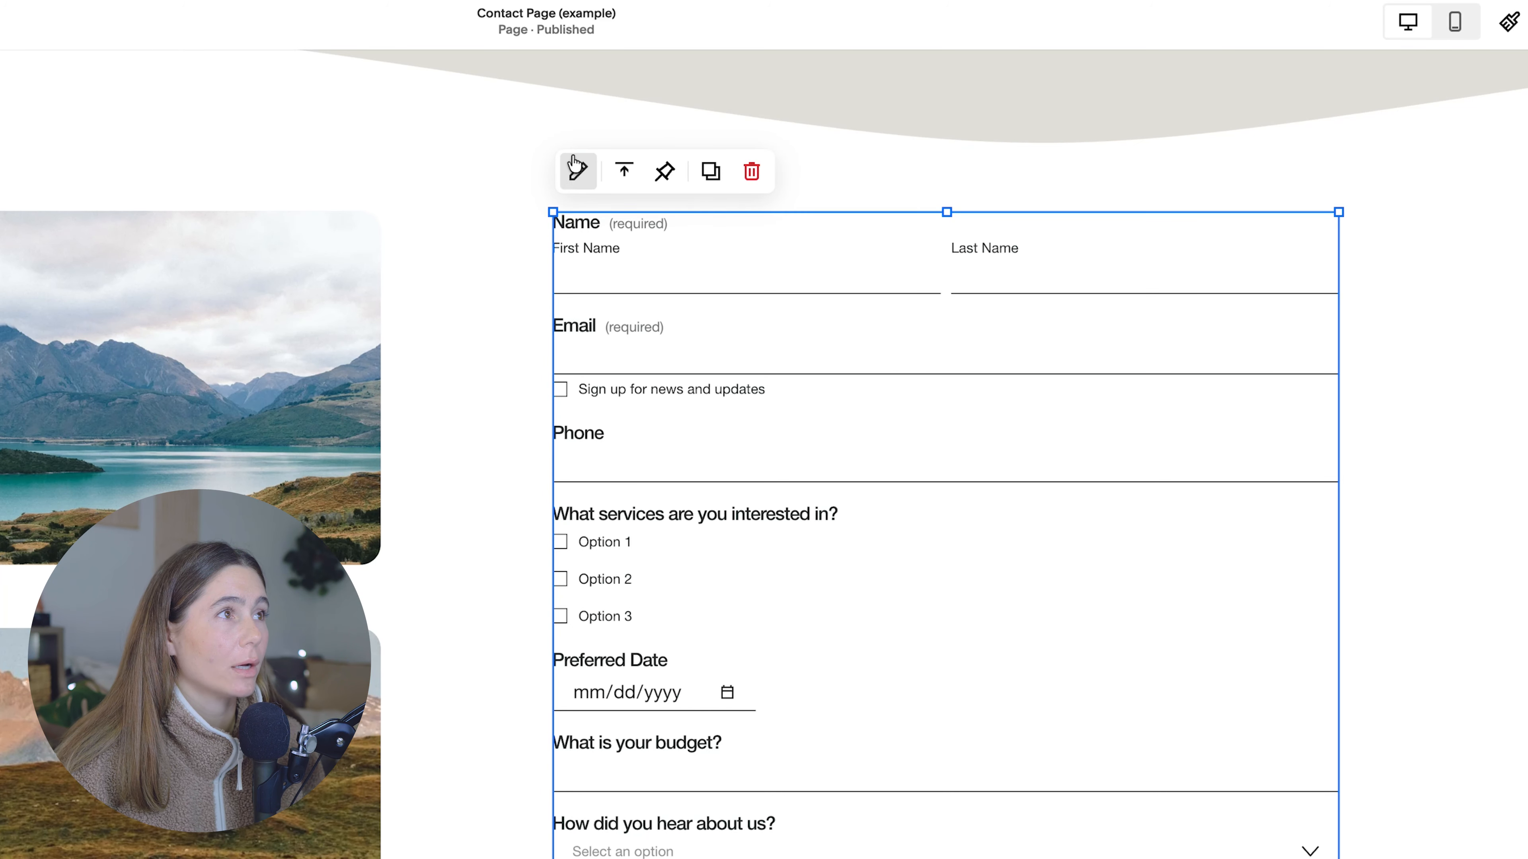
{"action": "left_click", "coordinate": [578, 172]}
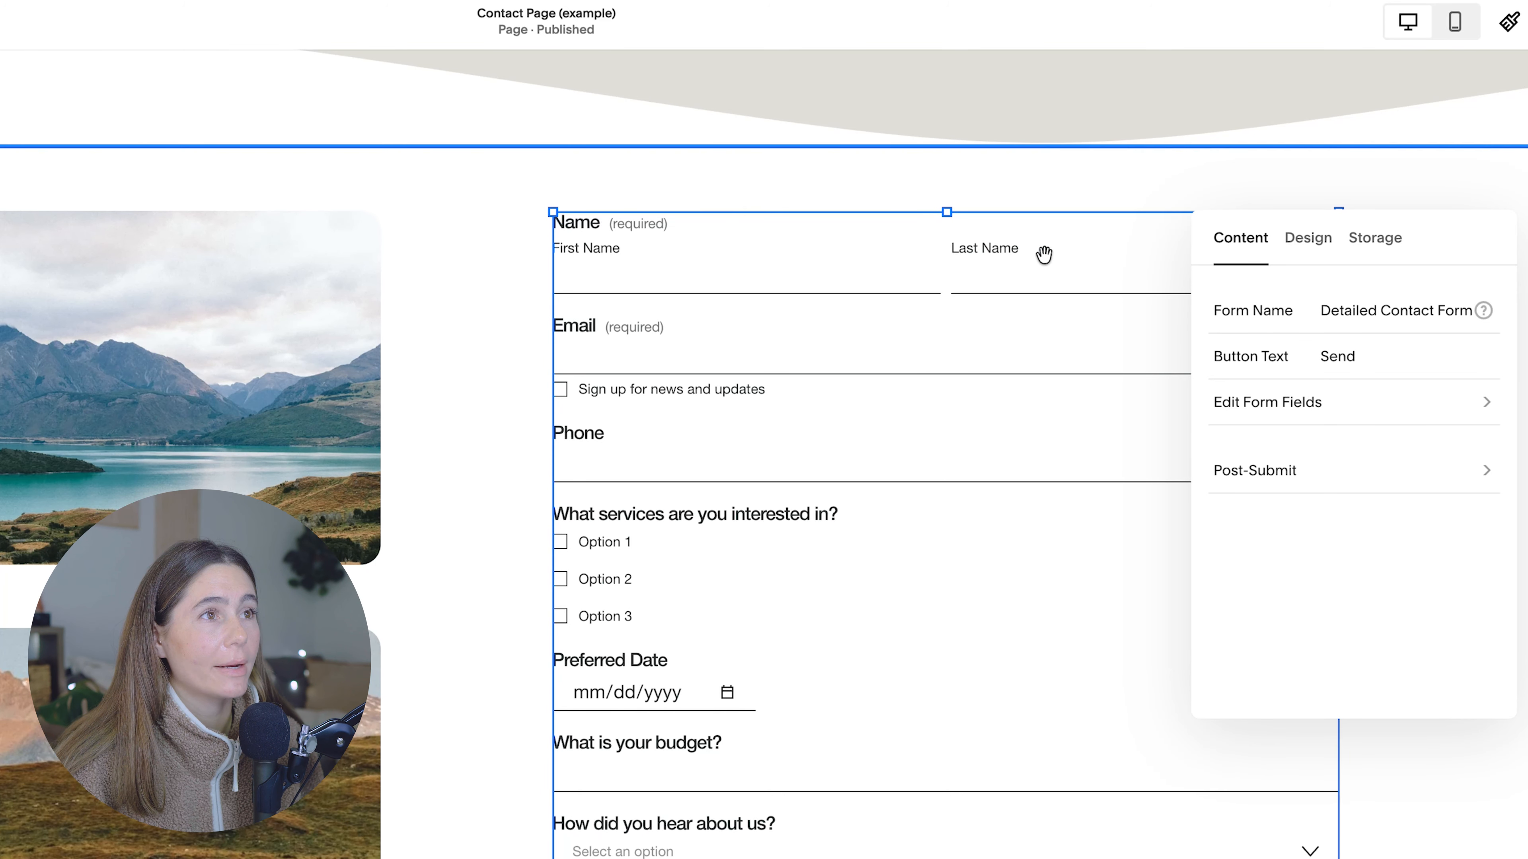
{"action": "left_click", "coordinate": [1465, 398]}
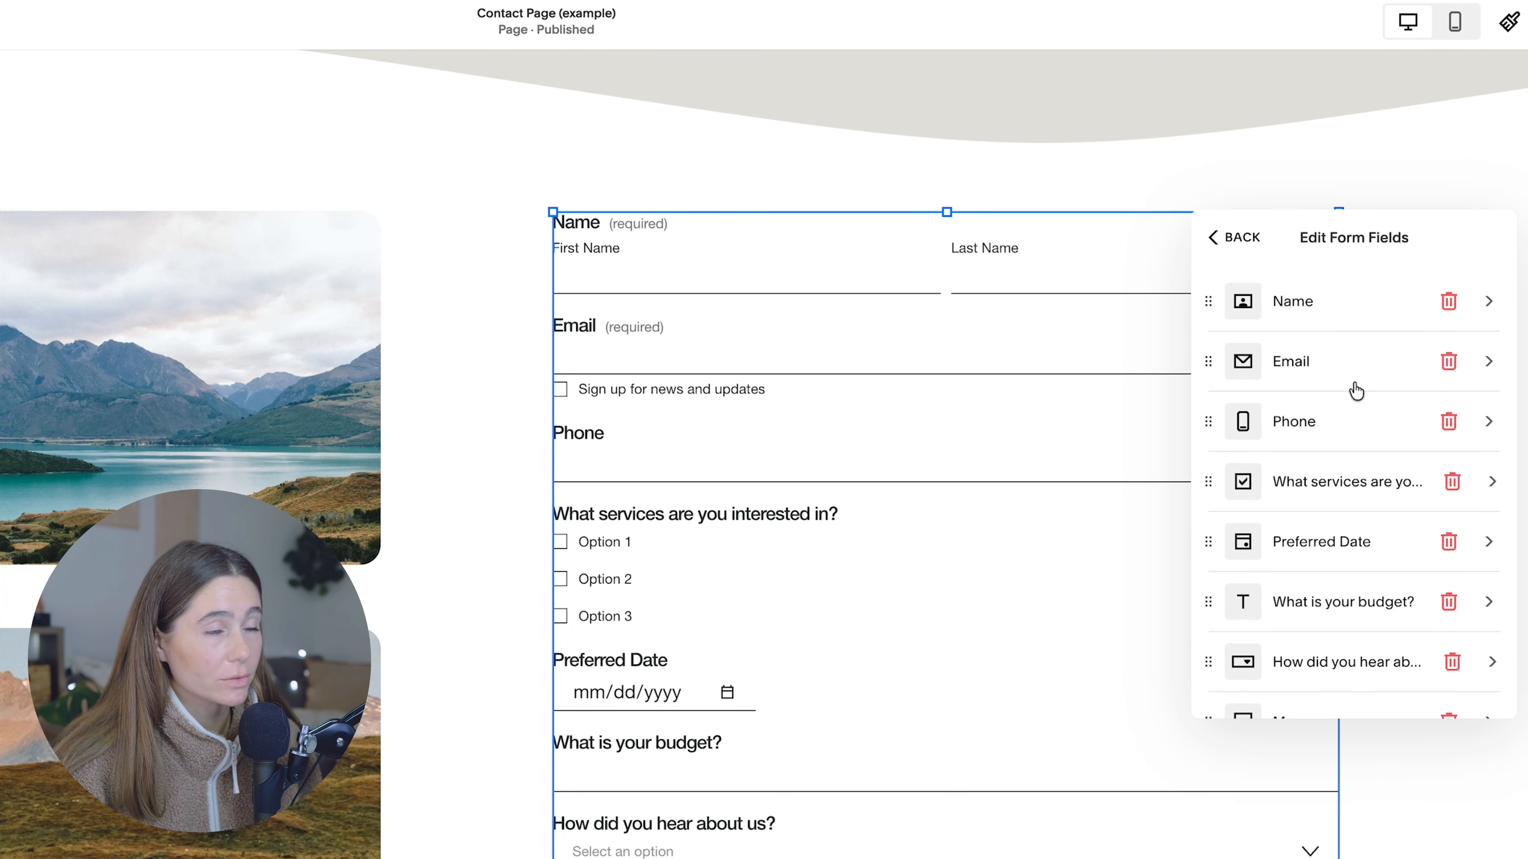
{"action": "scroll", "coordinate": [1345, 395], "scroll_direction": "down", "scroll_amount": 2}
{"action": "scroll", "coordinate": [1344, 396], "scroll_direction": "up", "scroll_amount": 2}
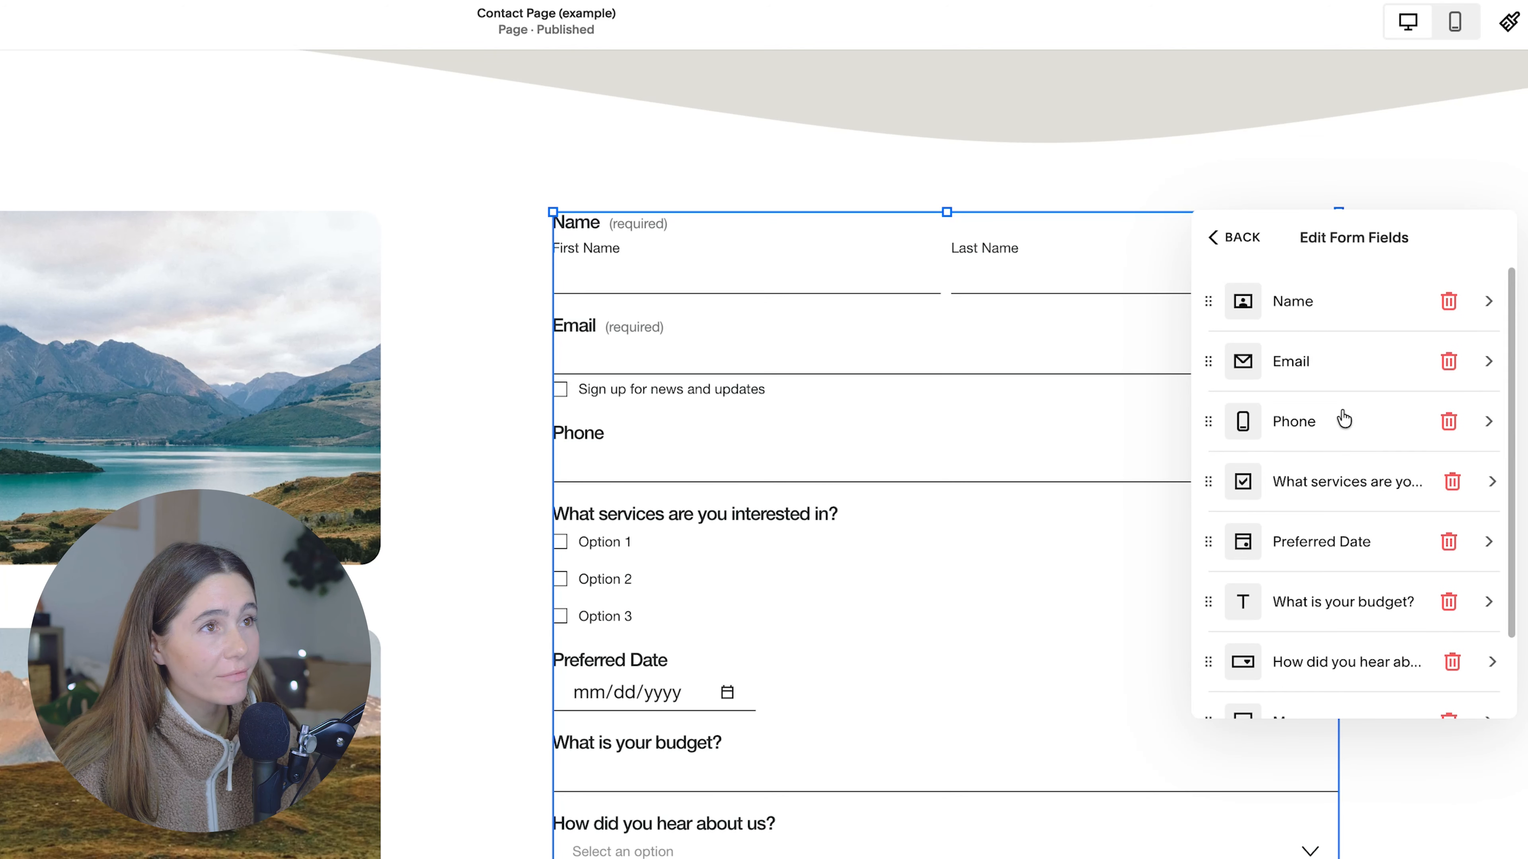
{"action": "left_click", "coordinate": [1448, 421]}
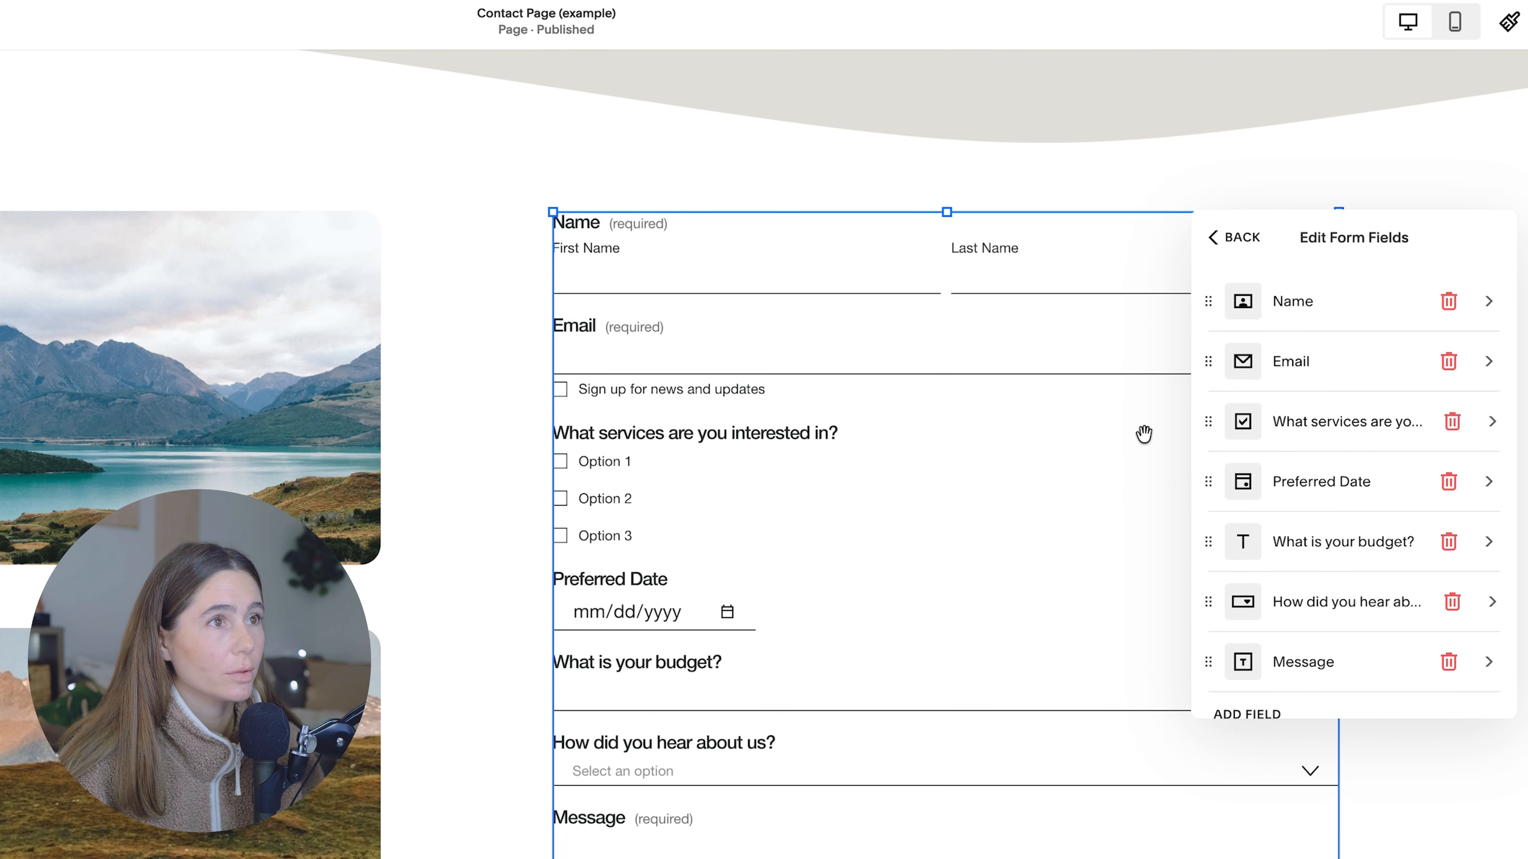
Step: Rename the first two options of the "What services are you interested in?" field to Nutrition Coaching and Fitness Coaching
{"action": "left_click", "coordinate": [1323, 422]}
{"action": "left_click", "coordinate": [1417, 563]}
{"action": "type", "text": "Nutrition Coac"}
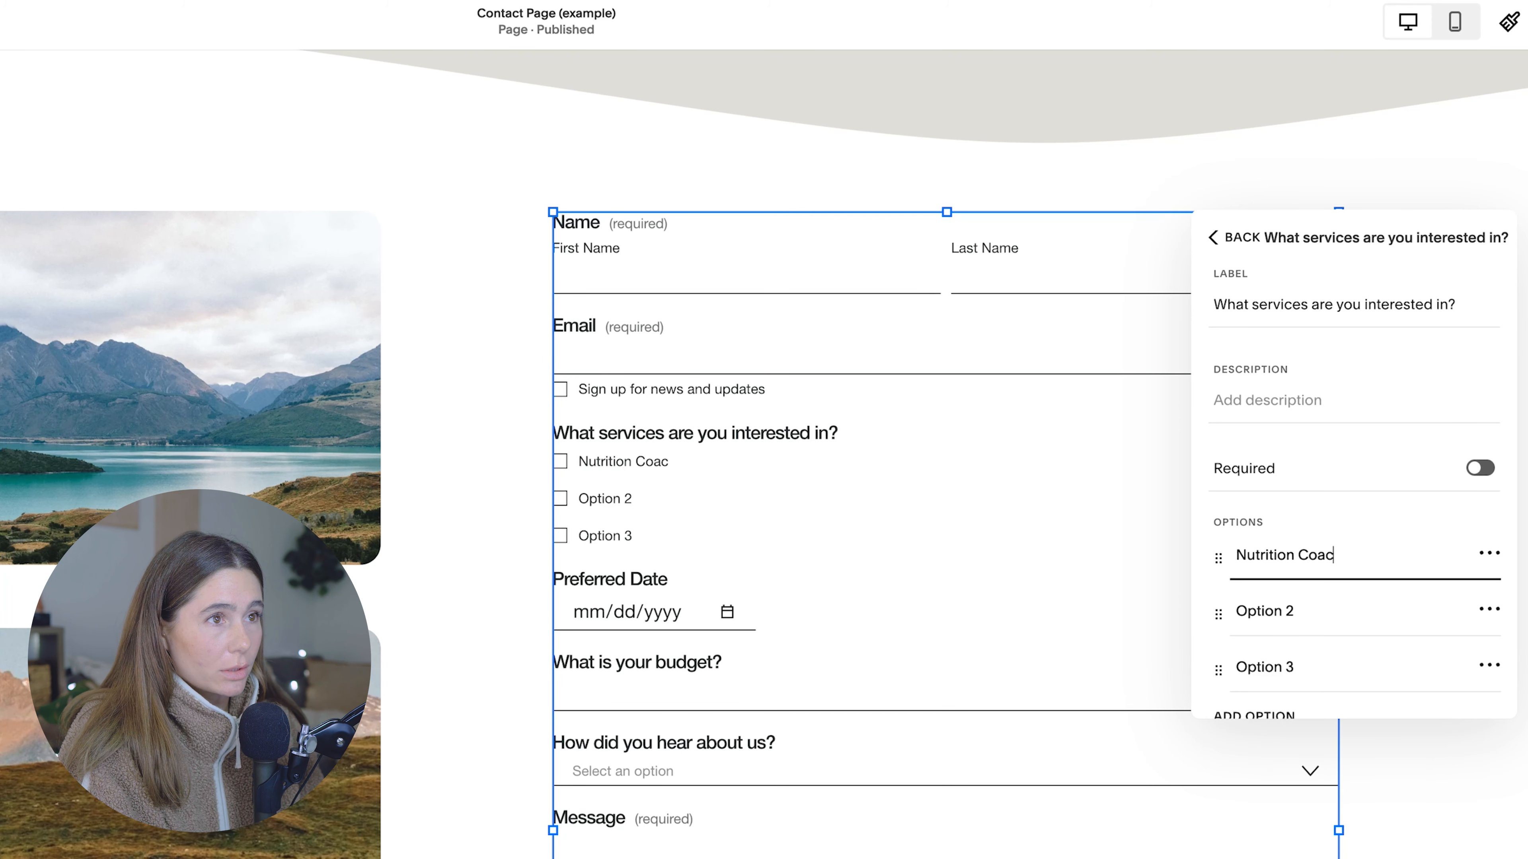
{"action": "left_click", "coordinate": [1405, 603]}
{"action": "type", "text": "Fitness COac"}
{"action": "key", "text": "BackSpace"}
{"action": "key", "text": "BackSpace"}
{"action": "key", "text": "BackSpace"}
{"action": "type", "text": "oaching"}
Step: Rename the third services option to Both and make the services field required
{"action": "left_click", "coordinate": [1334, 665]}
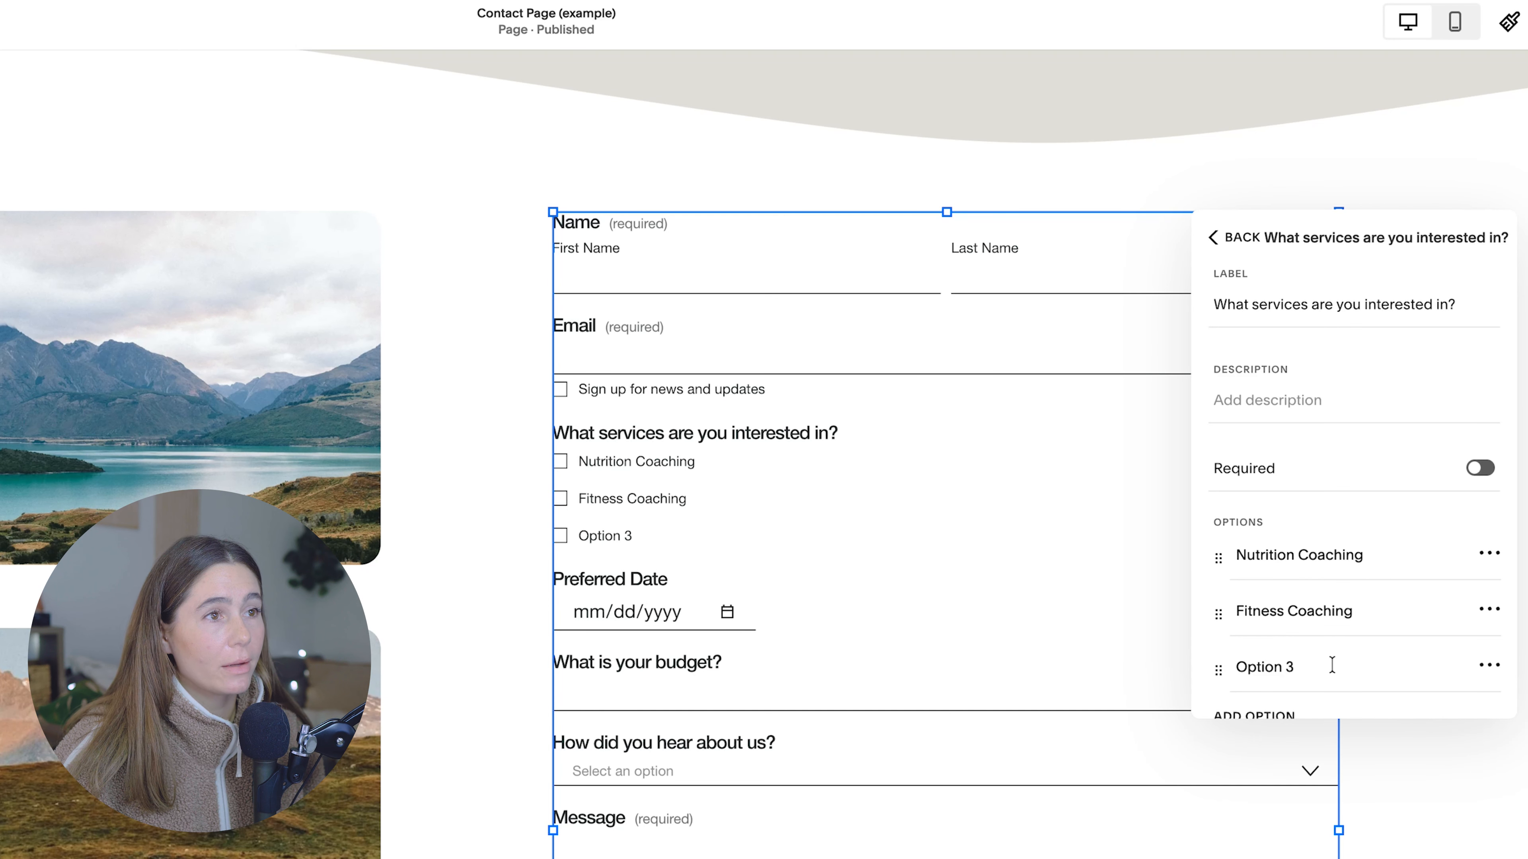
{"action": "type", "text": "Both"}
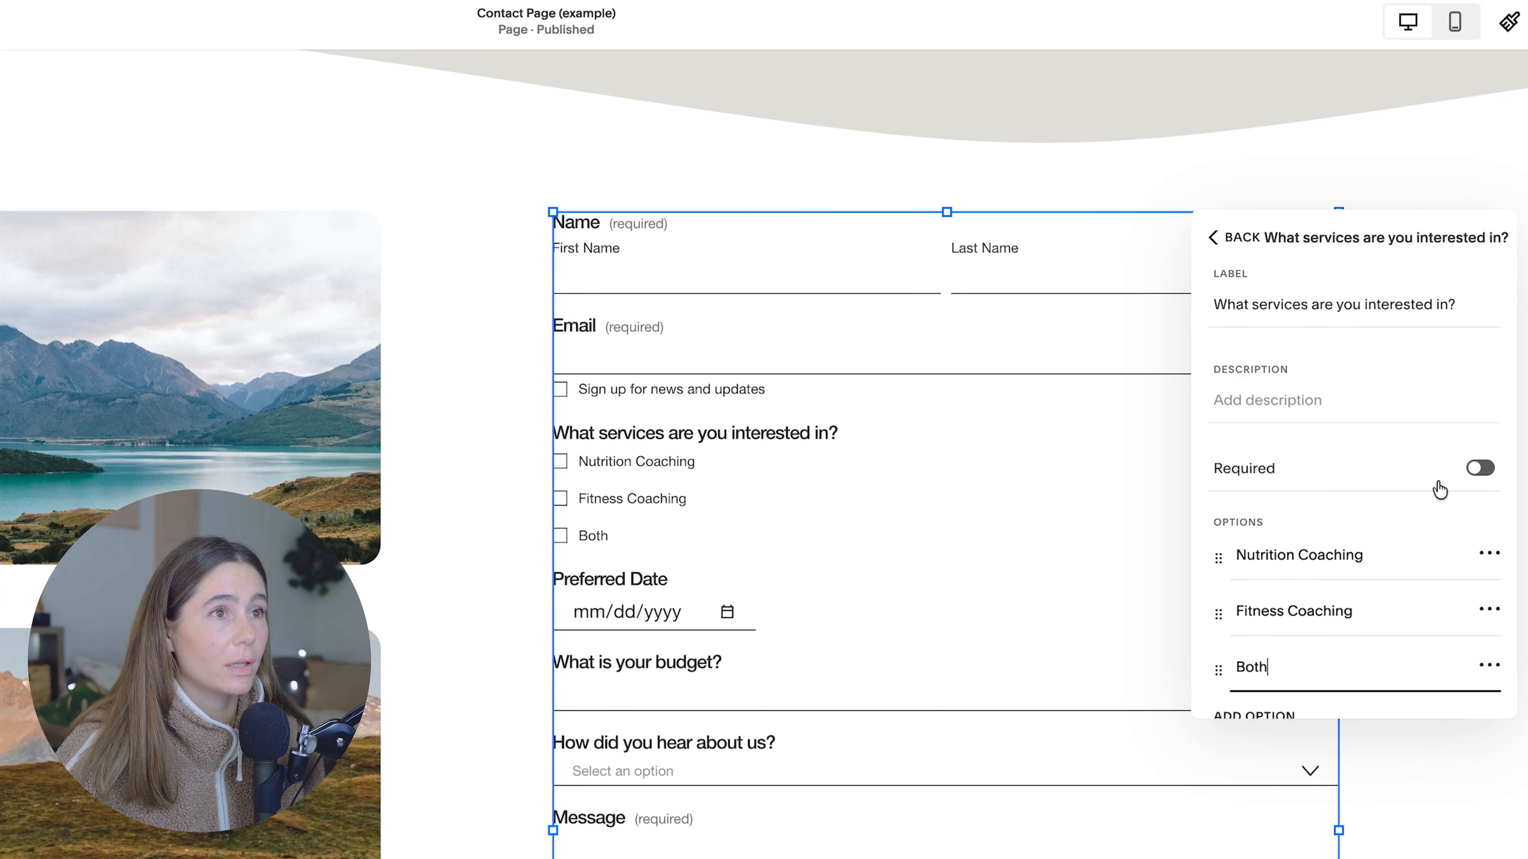
{"action": "left_click", "coordinate": [1474, 475]}
{"action": "scroll", "coordinate": [1415, 485], "scroll_direction": "down", "scroll_amount": 2}
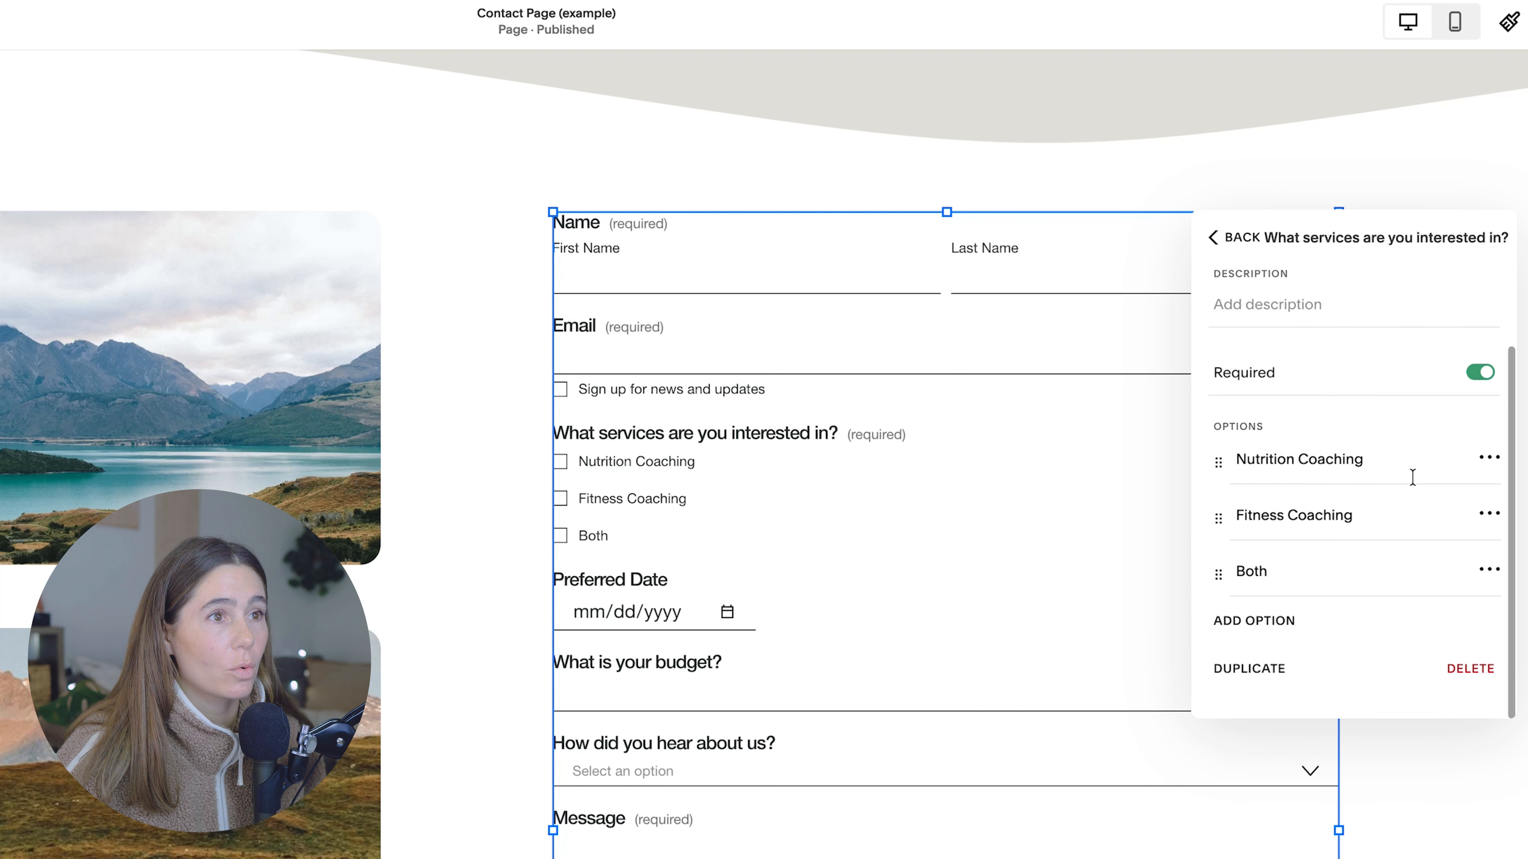
{"action": "scroll", "coordinate": [1256, 428], "scroll_direction": "up", "scroll_amount": 2}
{"action": "left_click", "coordinate": [1231, 242]}
Step: Change the date field's label to "Preferred Start Date"
{"action": "left_click", "coordinate": [1368, 479]}
{"action": "left_click", "coordinate": [1281, 304]}
{"action": "type", "text": "Start Date"}
{"action": "left_click", "coordinate": [1239, 241]}
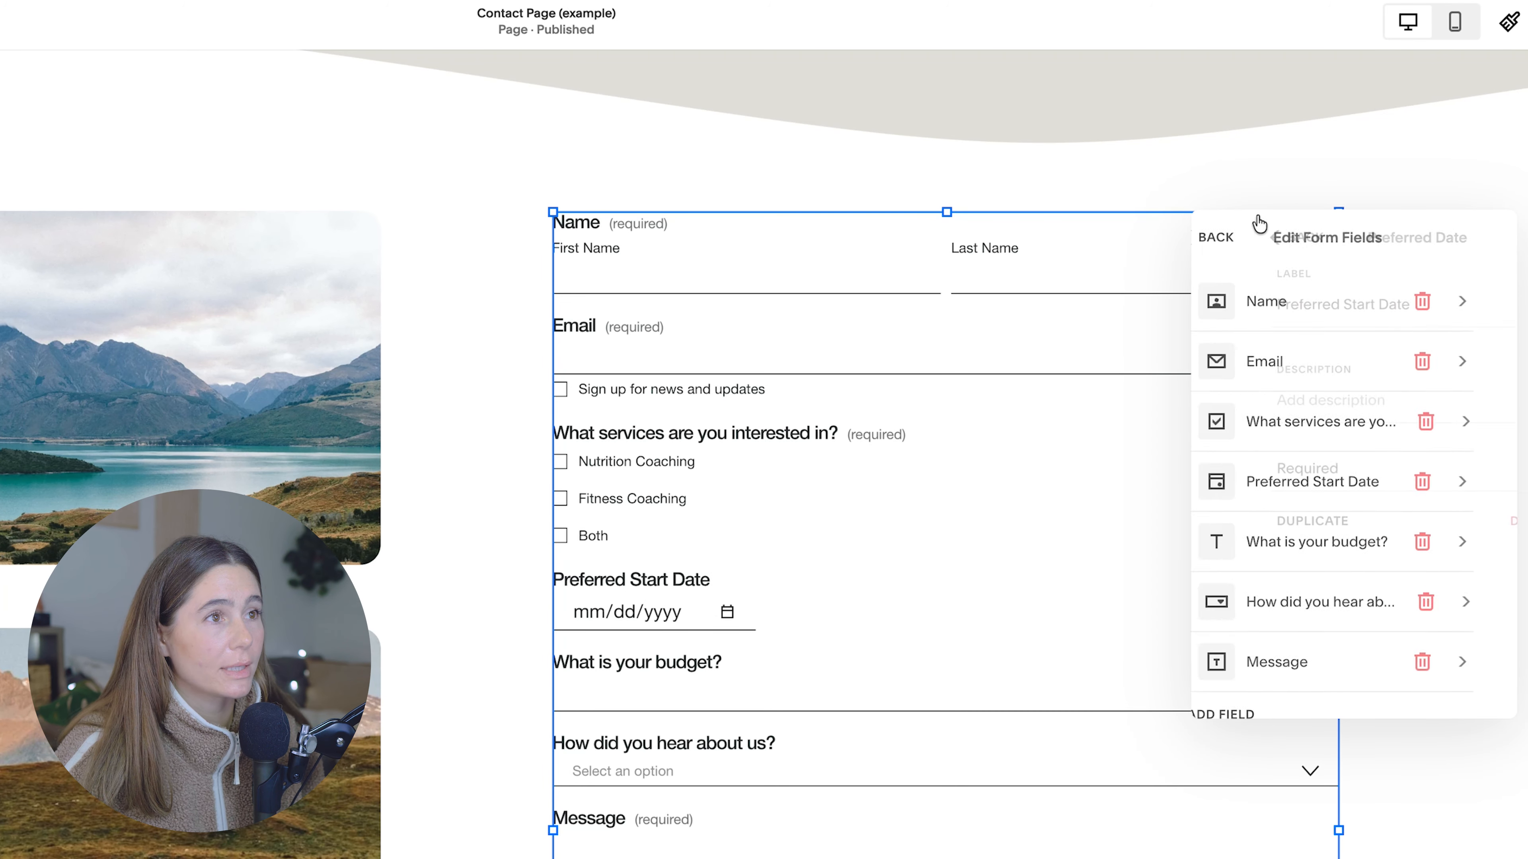
Step: Make the "How did you hear about us?" field required
{"action": "left_click", "coordinate": [1340, 600]}
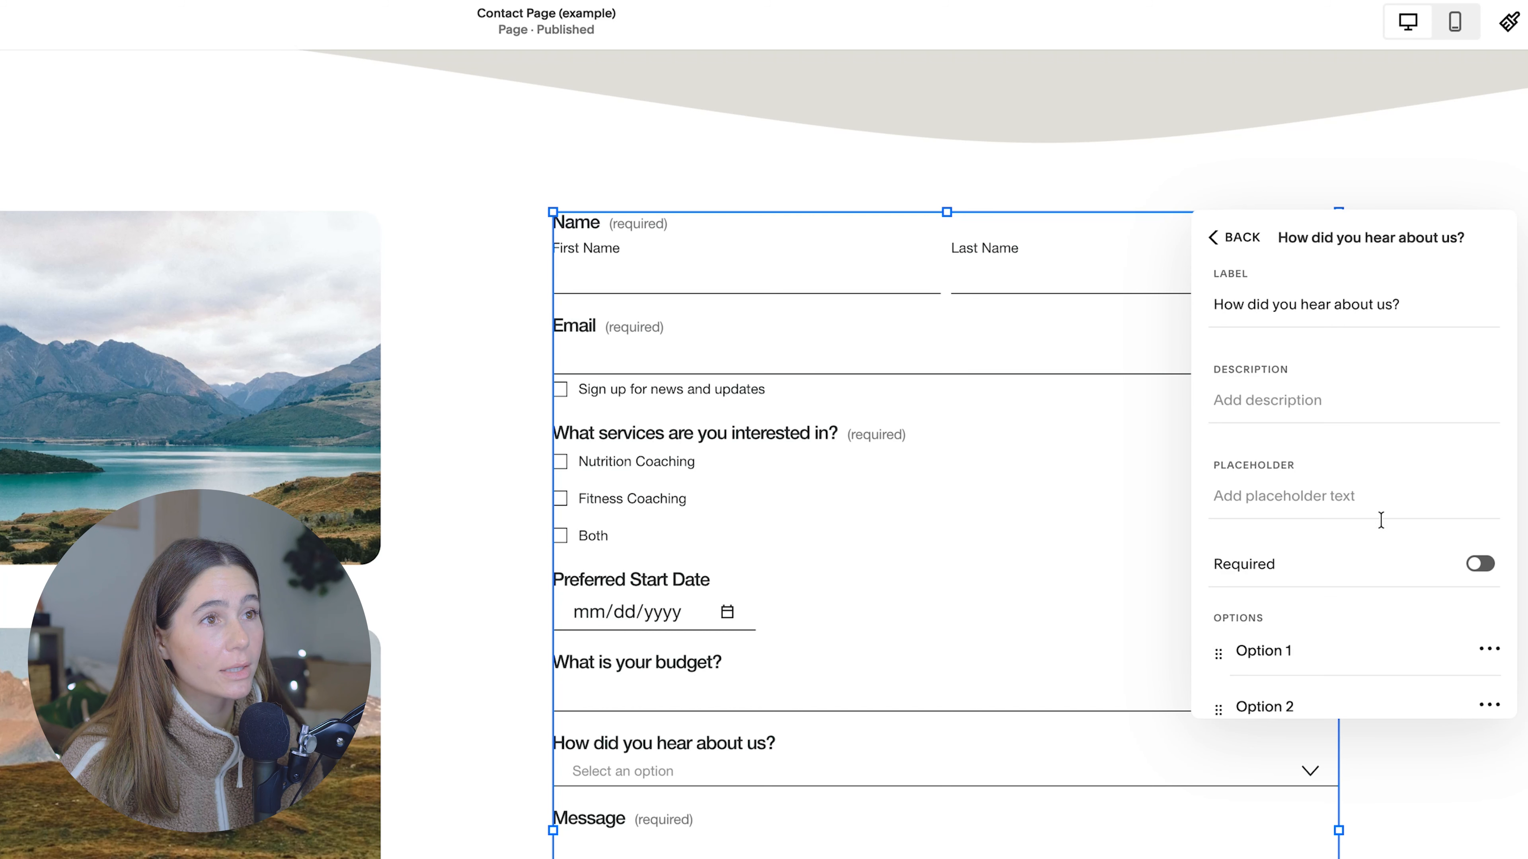
{"action": "left_click", "coordinate": [1480, 566]}
{"action": "left_click", "coordinate": [1221, 237]}
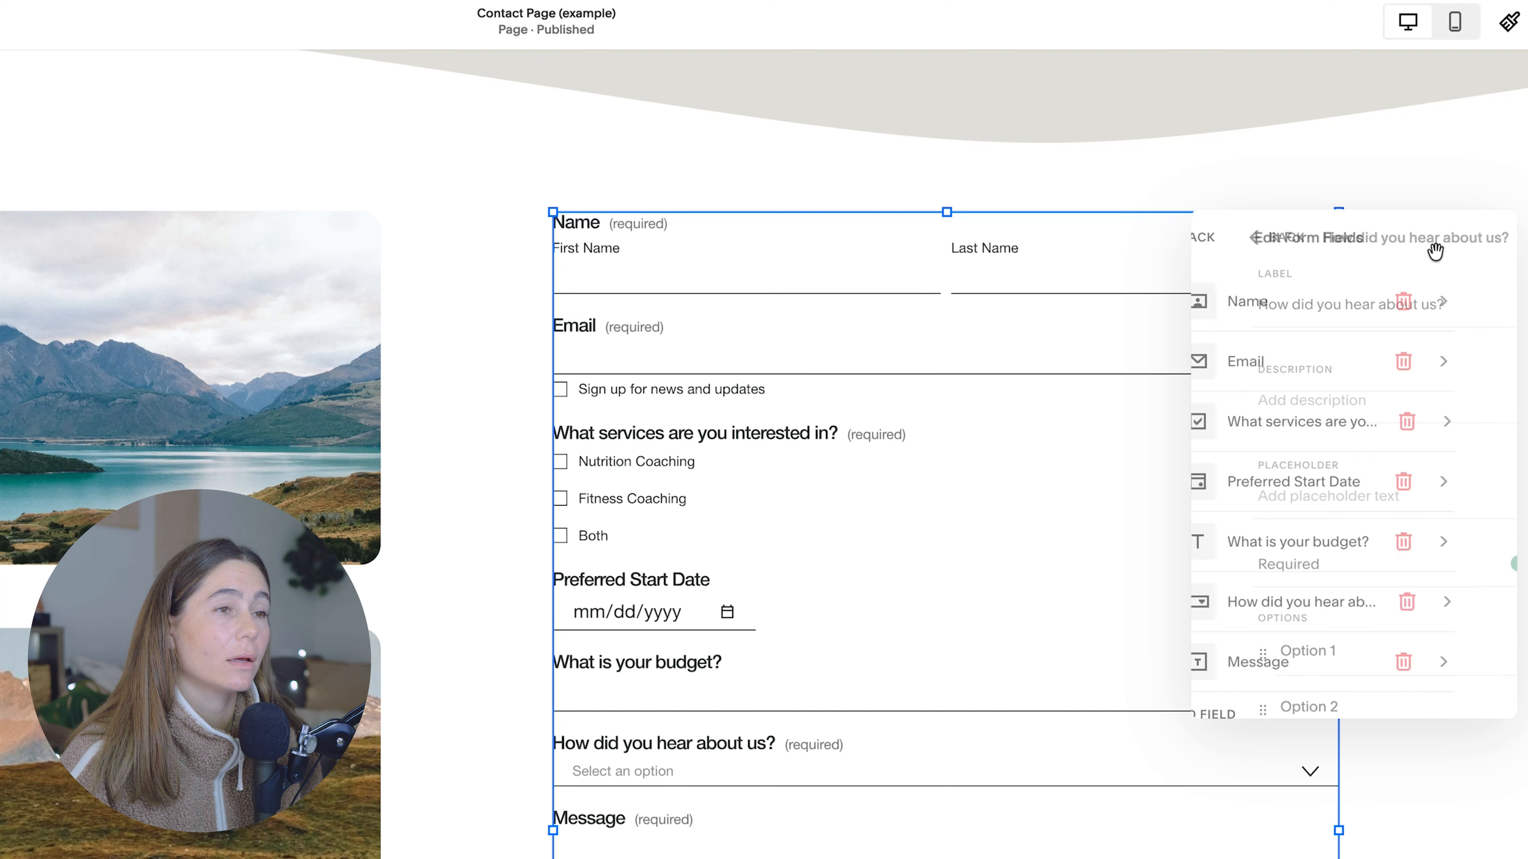
Step: Change the Message field's label to "Please write out your goals and whats your biggest obstacle."
{"action": "left_click", "coordinate": [1304, 639]}
{"action": "left_click", "coordinate": [1289, 322]}
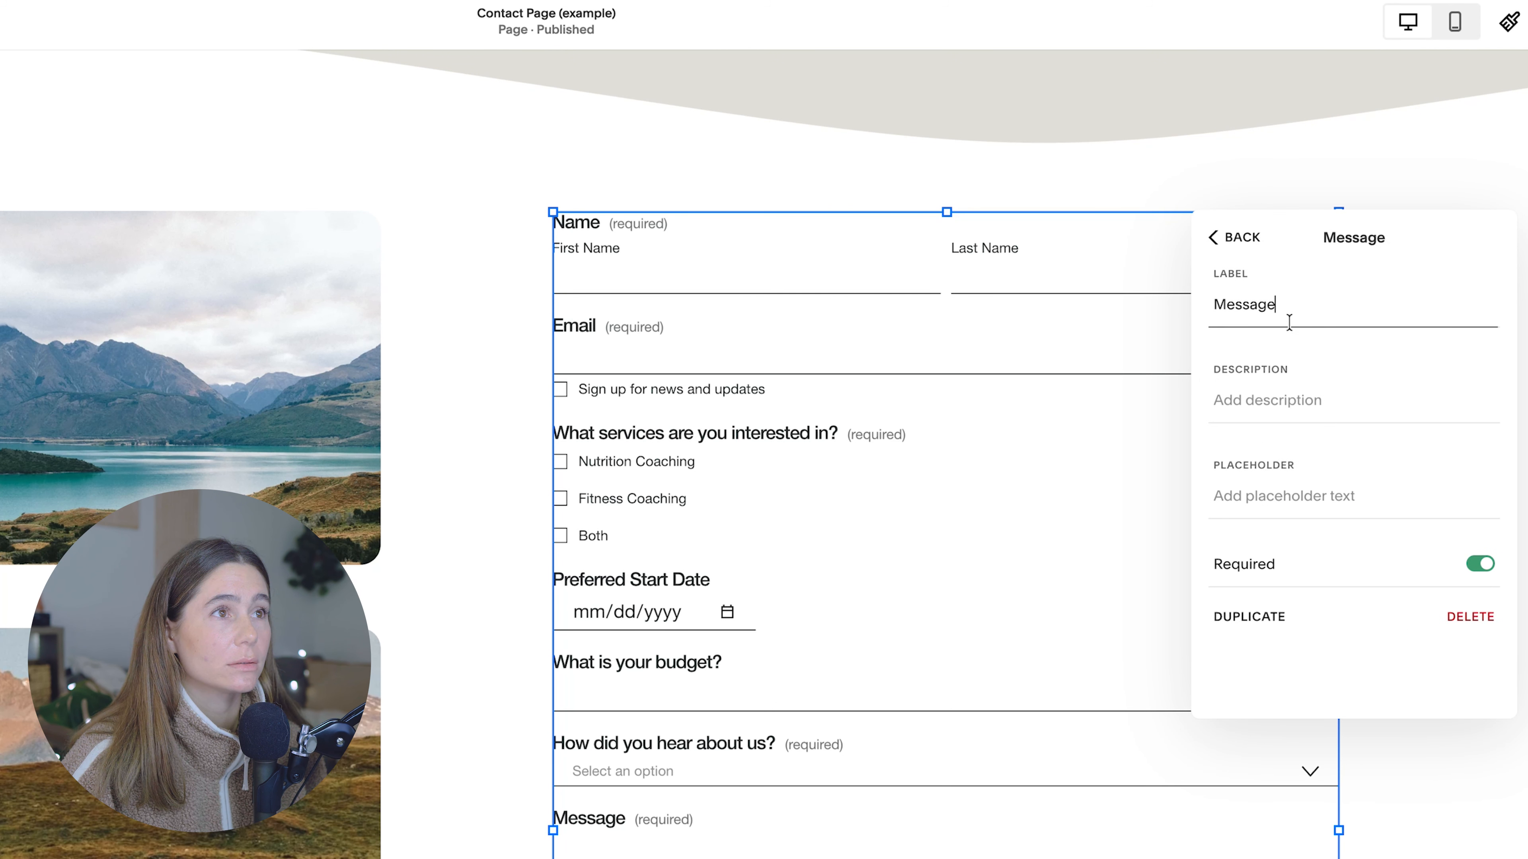
{"action": "key", "text": "super+a"}
{"action": "type", "text": "Please write out you"}
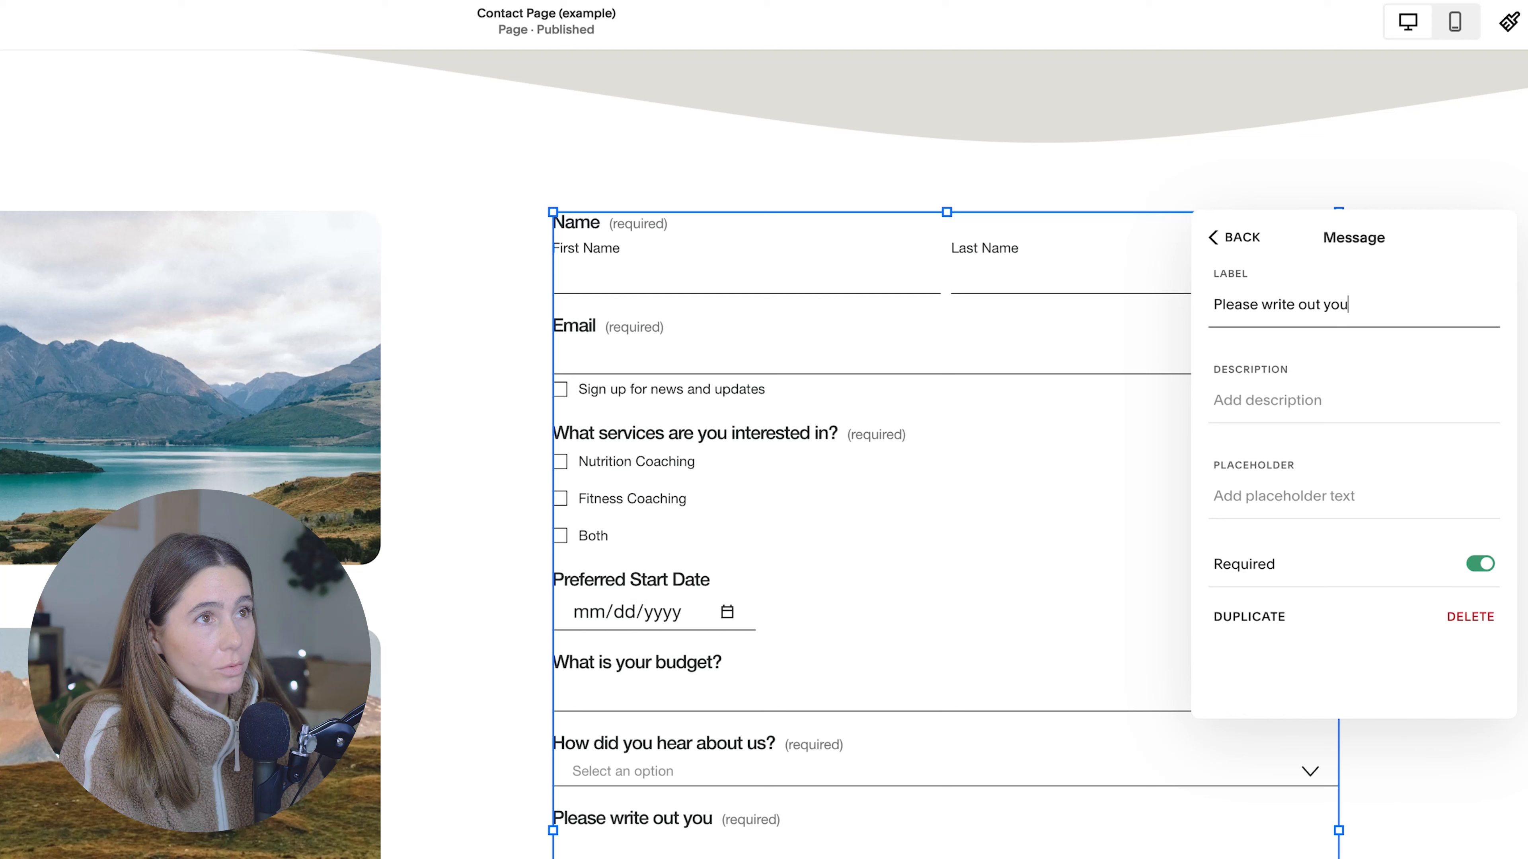
{"action": "type", "text": "r goals and what"}
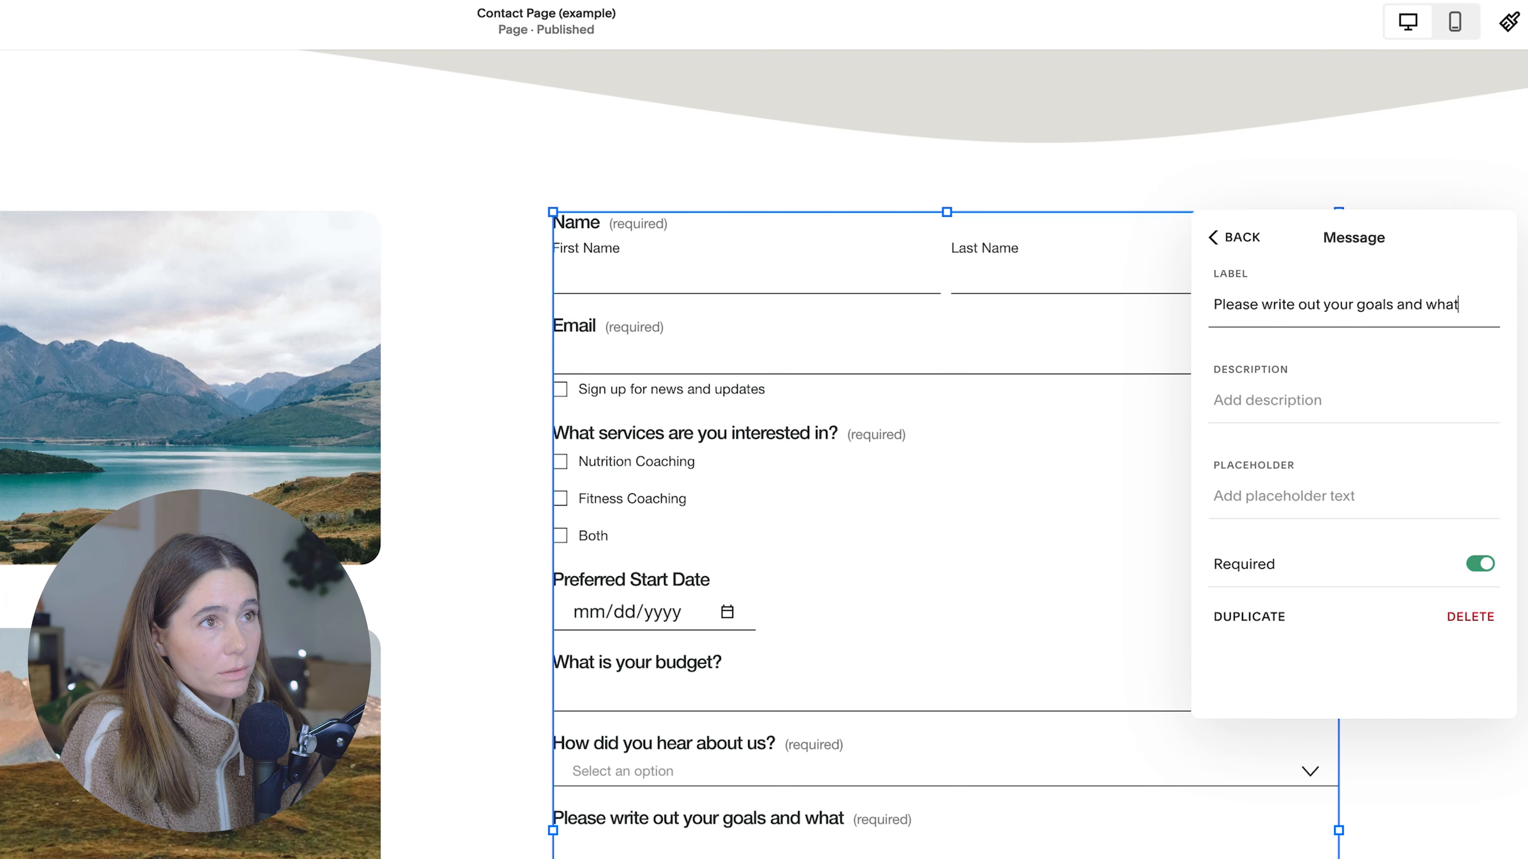
{"action": "type", "text": "s your biggest obstacle."}
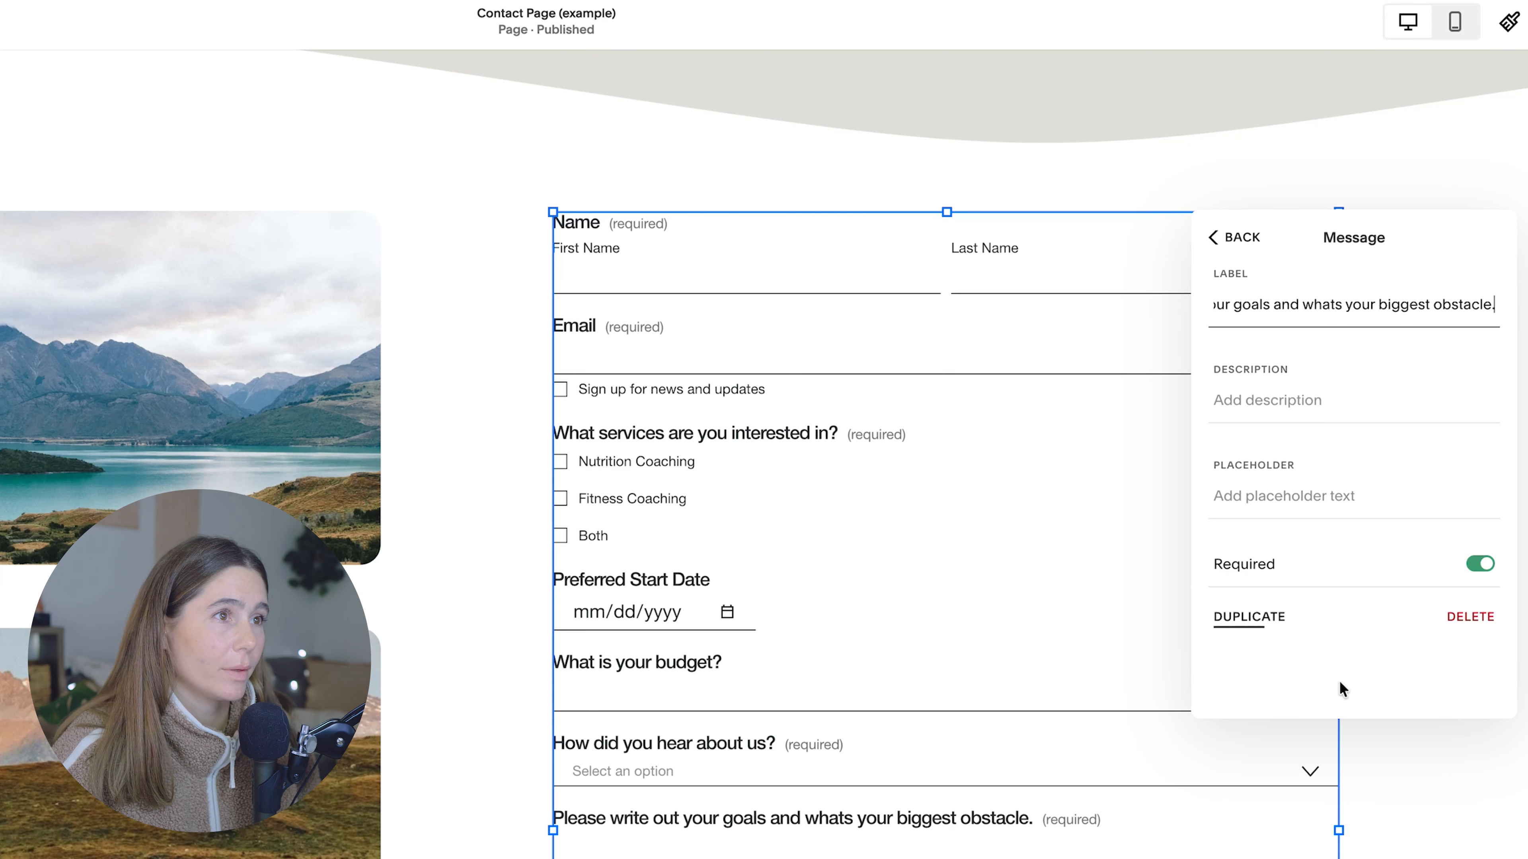
{"action": "left_click", "coordinate": [1215, 237]}
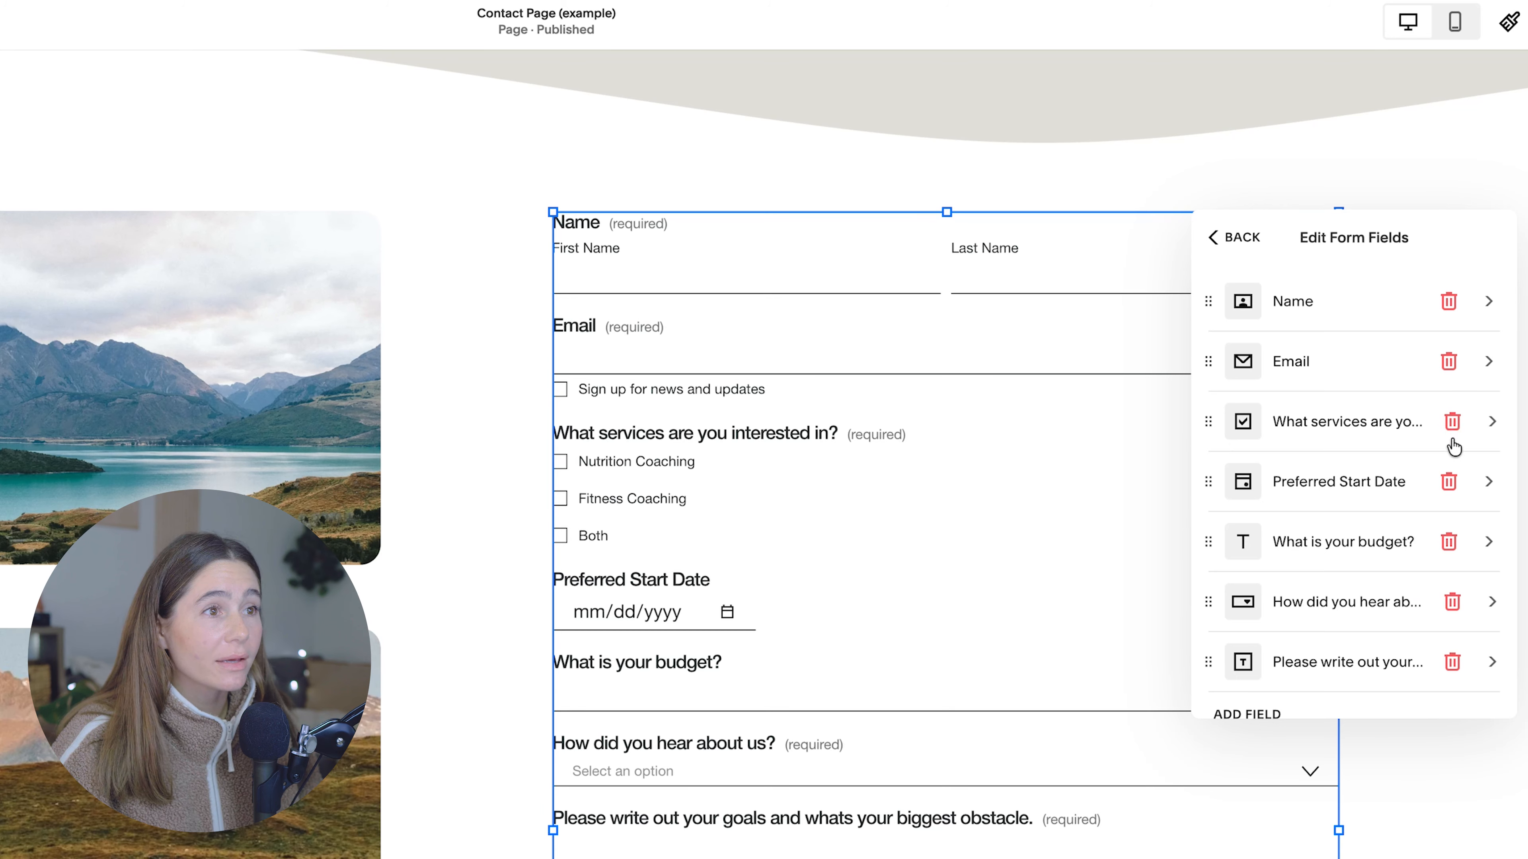
Step: Look through the field types that can be added to the form, and return to its main content settings
{"action": "scroll", "coordinate": [1454, 447], "scroll_direction": "down", "scroll_amount": 1}
{"action": "left_click", "coordinate": [1251, 684]}
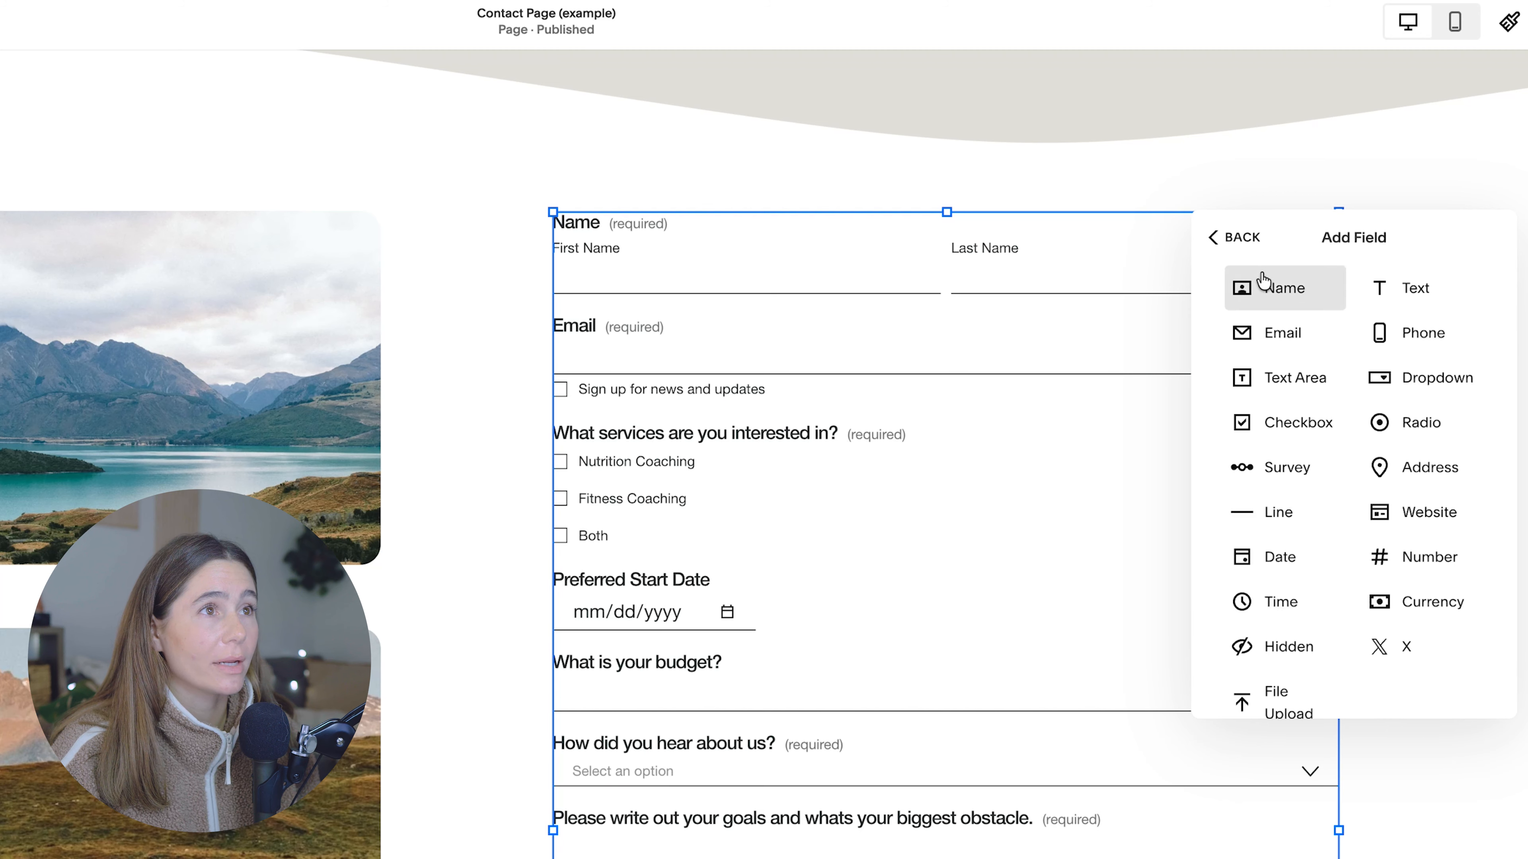
{"action": "left_click", "coordinate": [1257, 235]}
{"action": "left_click", "coordinate": [1215, 238]}
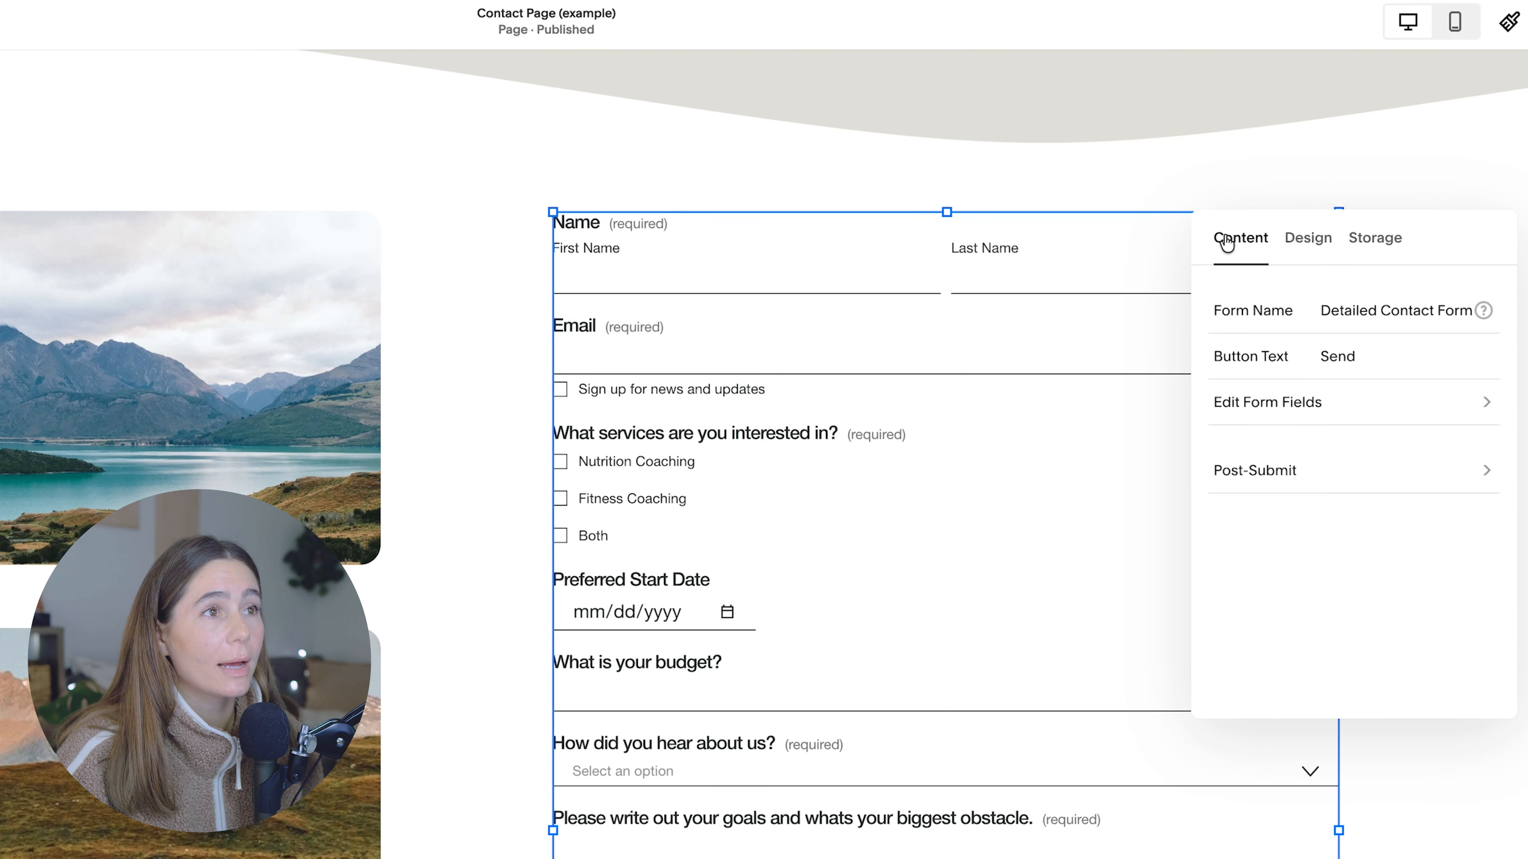
Step: Extend the form's post-submit message to "Thank you! Looking forward to connecting with you!" and center-align it
{"action": "left_click", "coordinate": [1320, 475]}
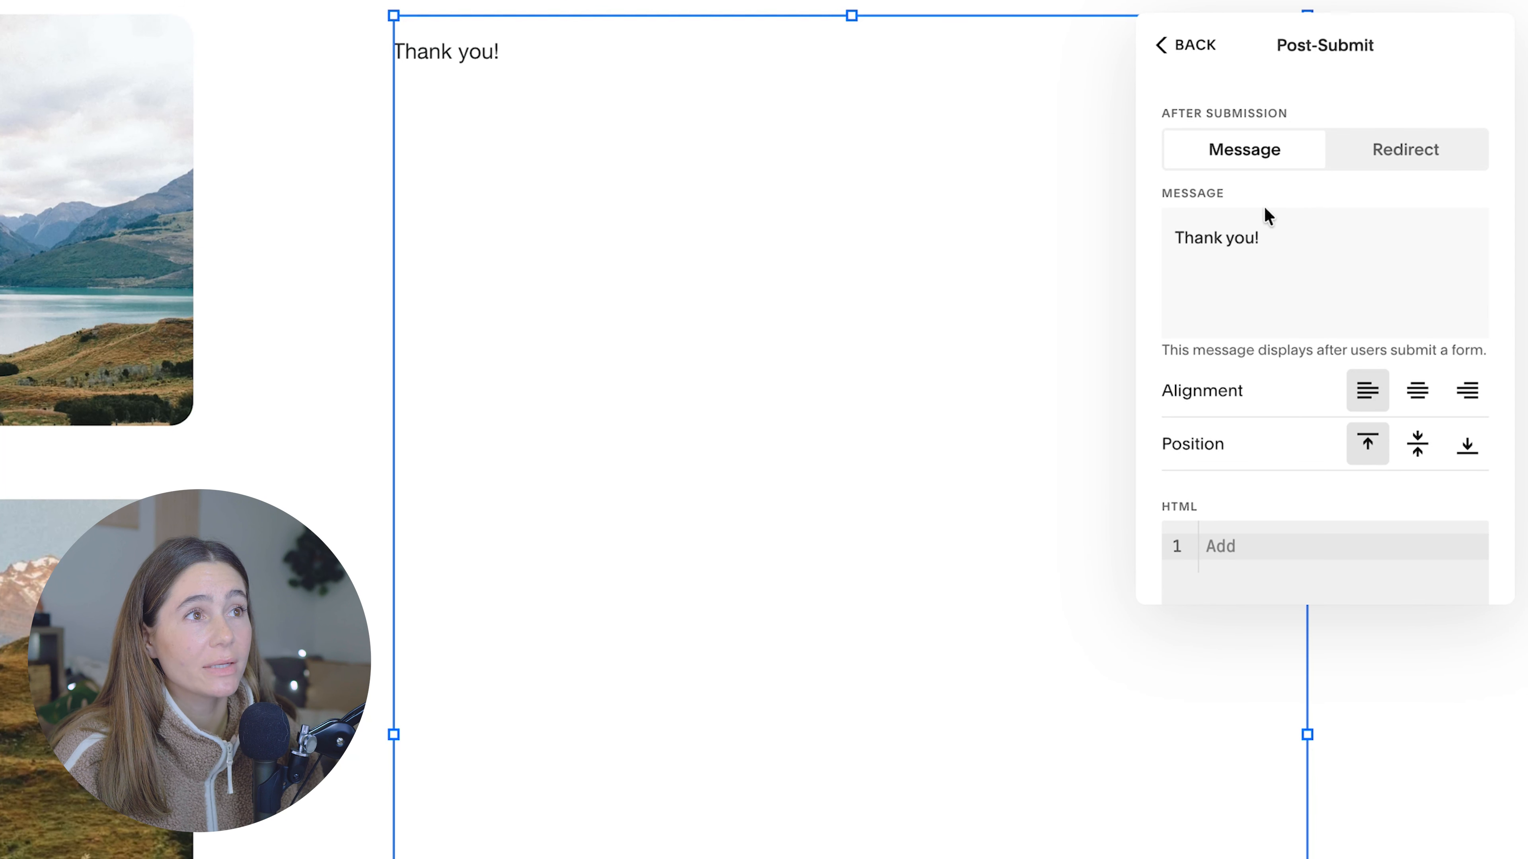
{"action": "scroll", "coordinate": [1332, 276], "scroll_direction": "down", "scroll_amount": 3}
{"action": "scroll", "coordinate": [1332, 276], "scroll_direction": "up", "scroll_amount": 3}
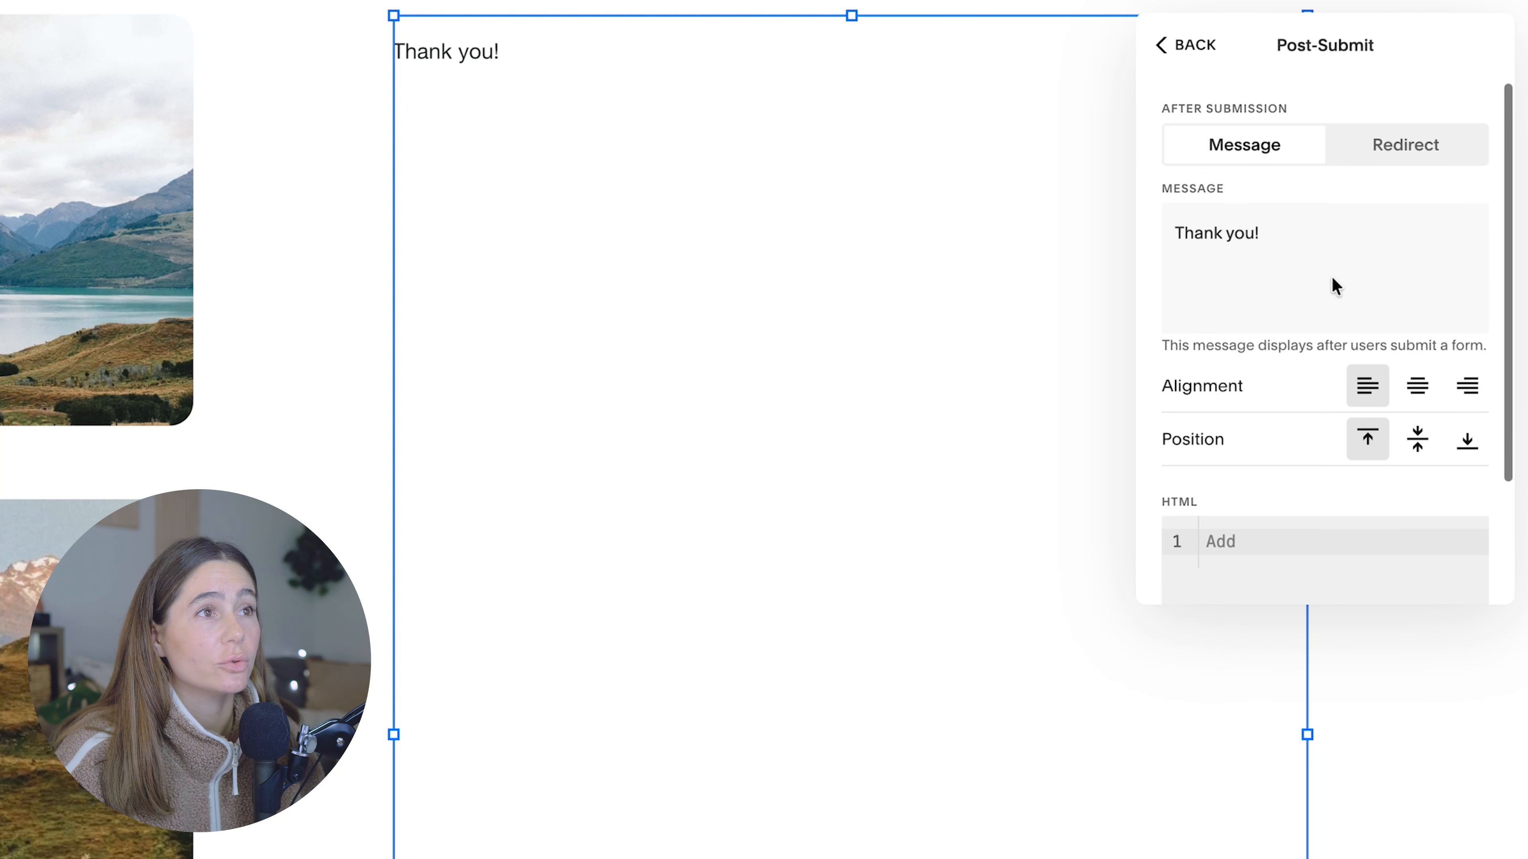
{"action": "left_click", "coordinate": [1341, 239]}
{"action": "type", "text": "Looking "}
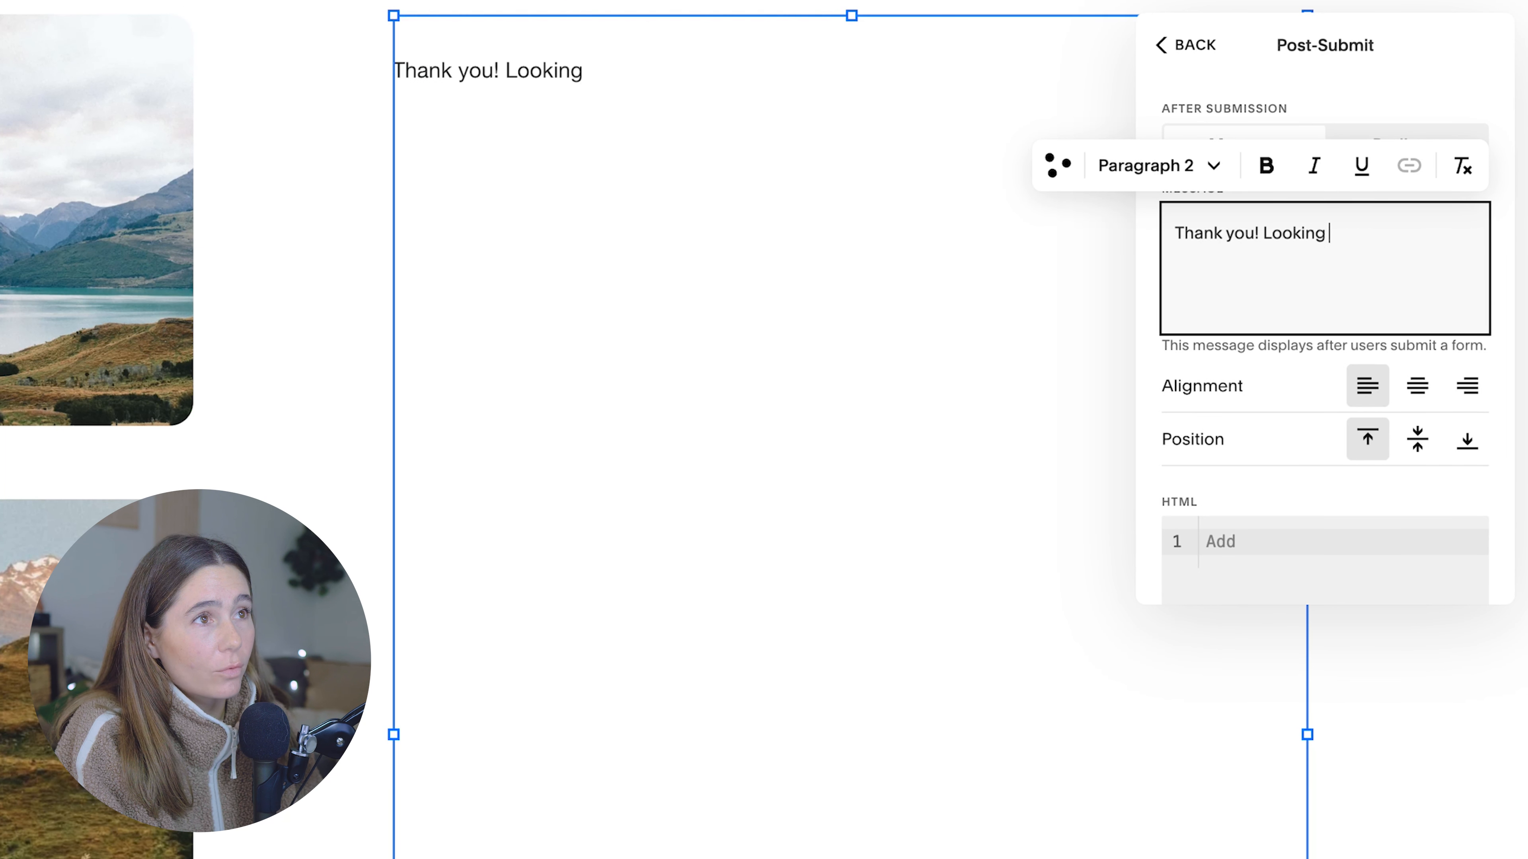
{"action": "type", "text": "forward to connec"}
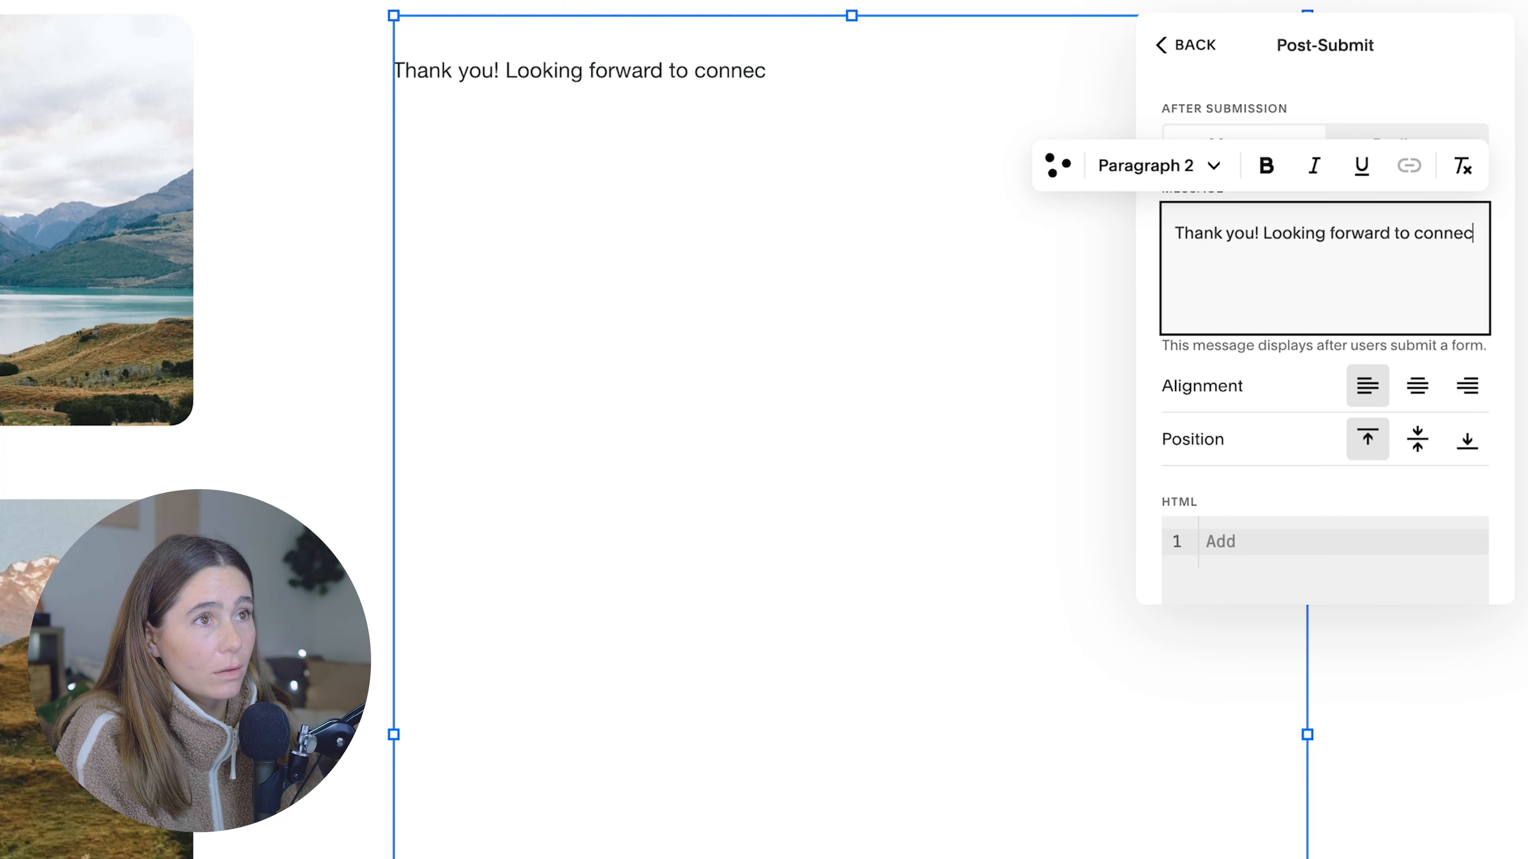
{"action": "type", "text": "ting with you!"}
{"action": "scroll", "coordinate": [1344, 273], "scroll_direction": "down", "scroll_amount": 1}
{"action": "left_click", "coordinate": [1417, 335]}
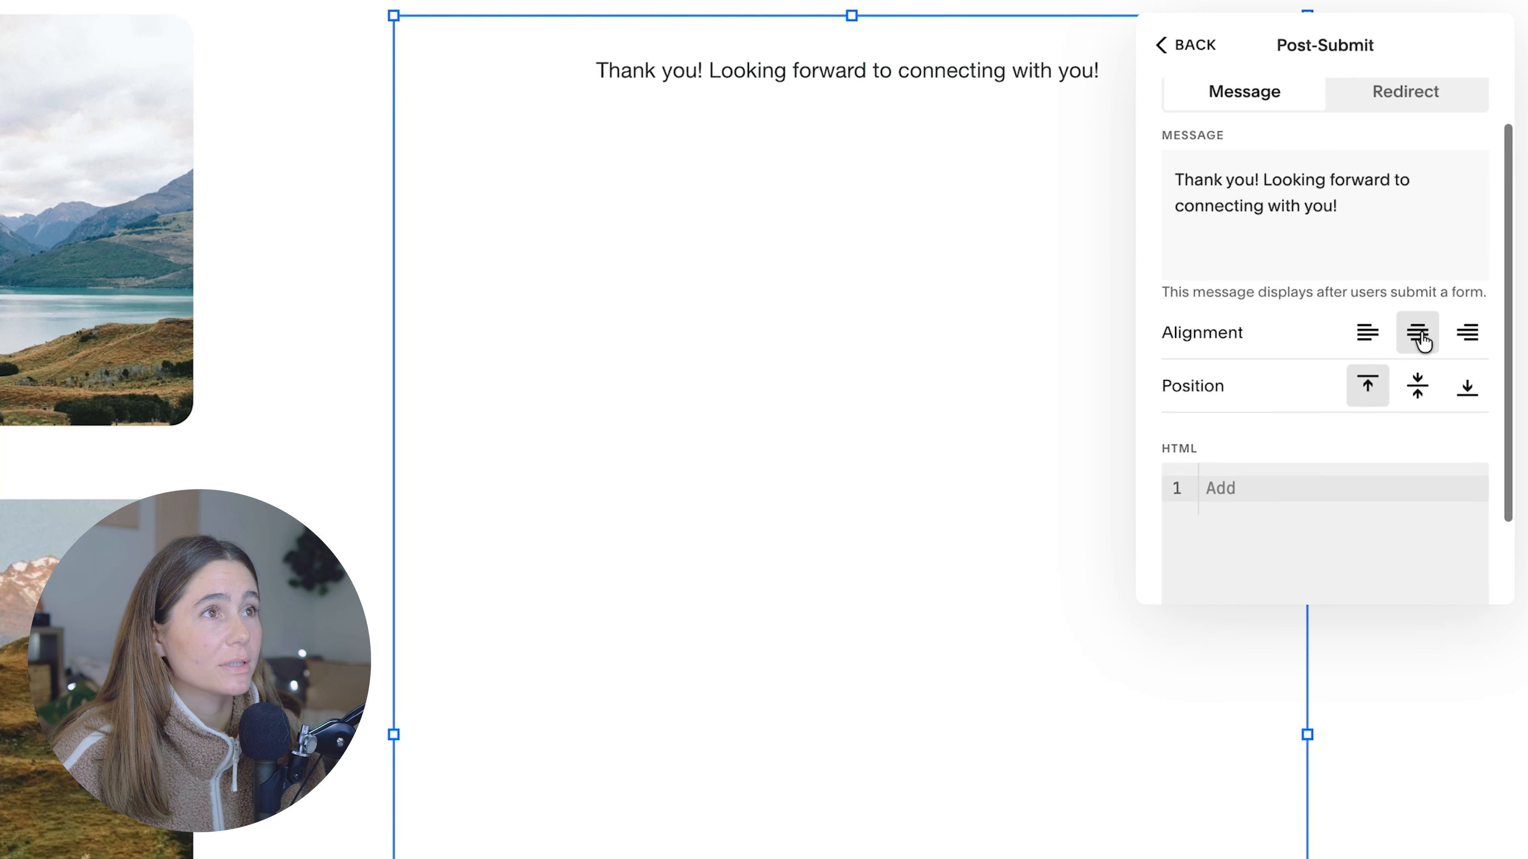
Step: Switch the form's after-submission action to Redirect and look through the site pages available as the redirect link
{"action": "left_click", "coordinate": [1391, 98]}
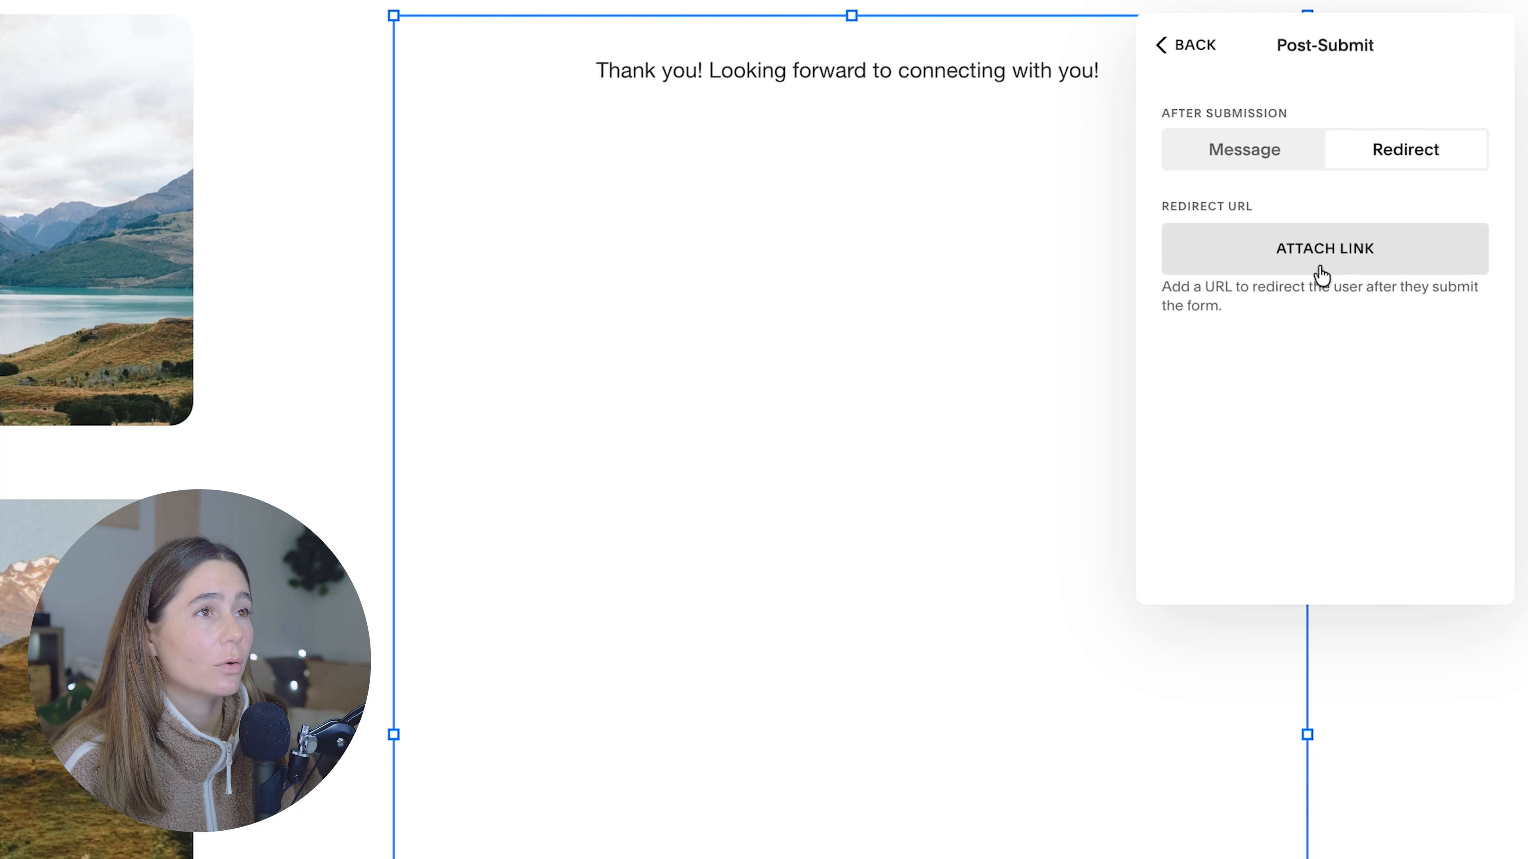
{"action": "left_click", "coordinate": [1305, 256]}
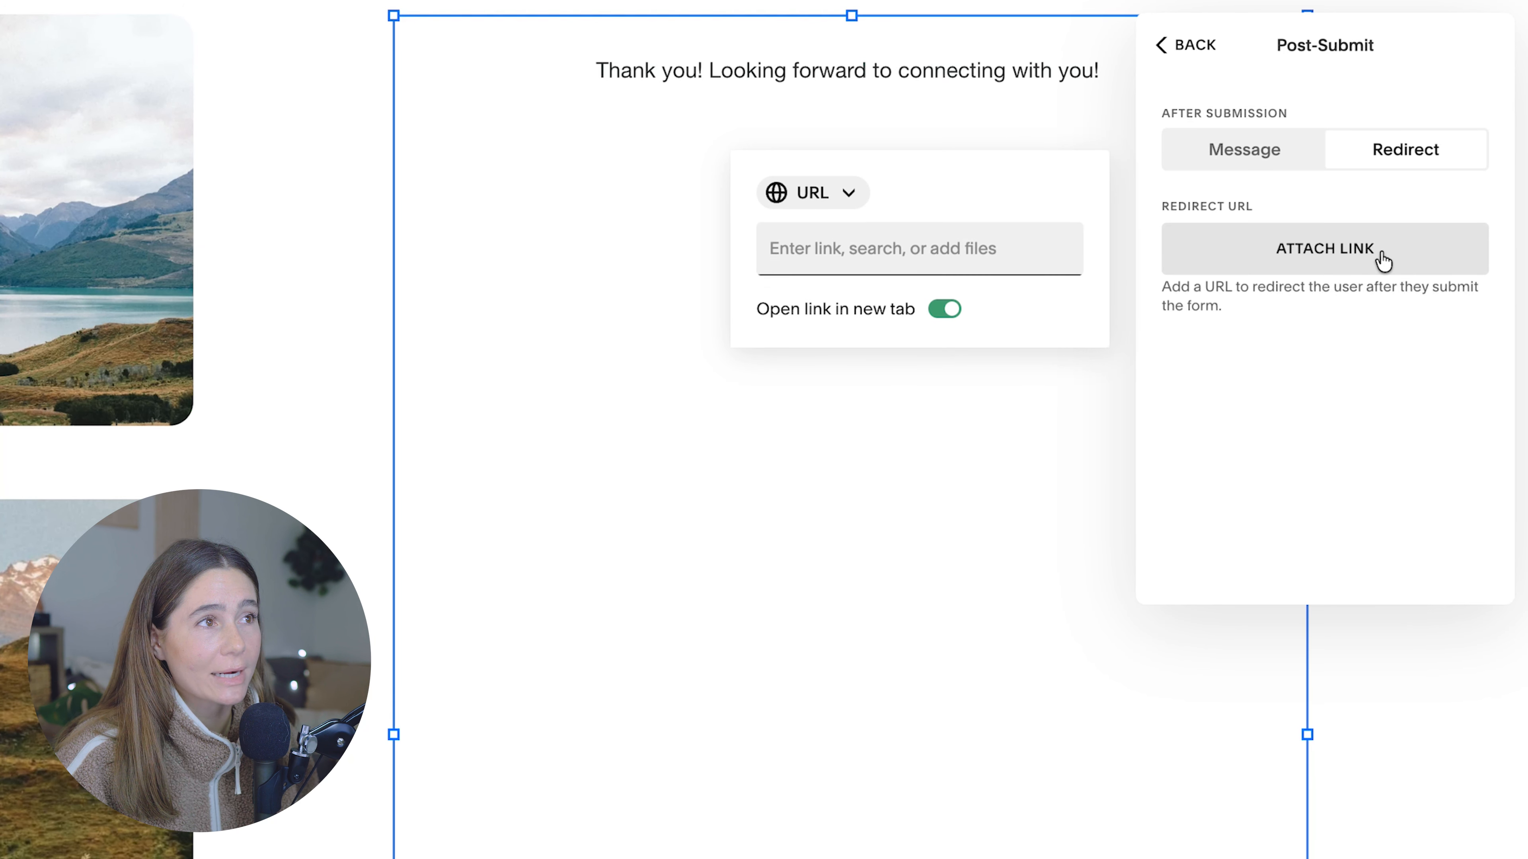
{"action": "left_click", "coordinate": [962, 247]}
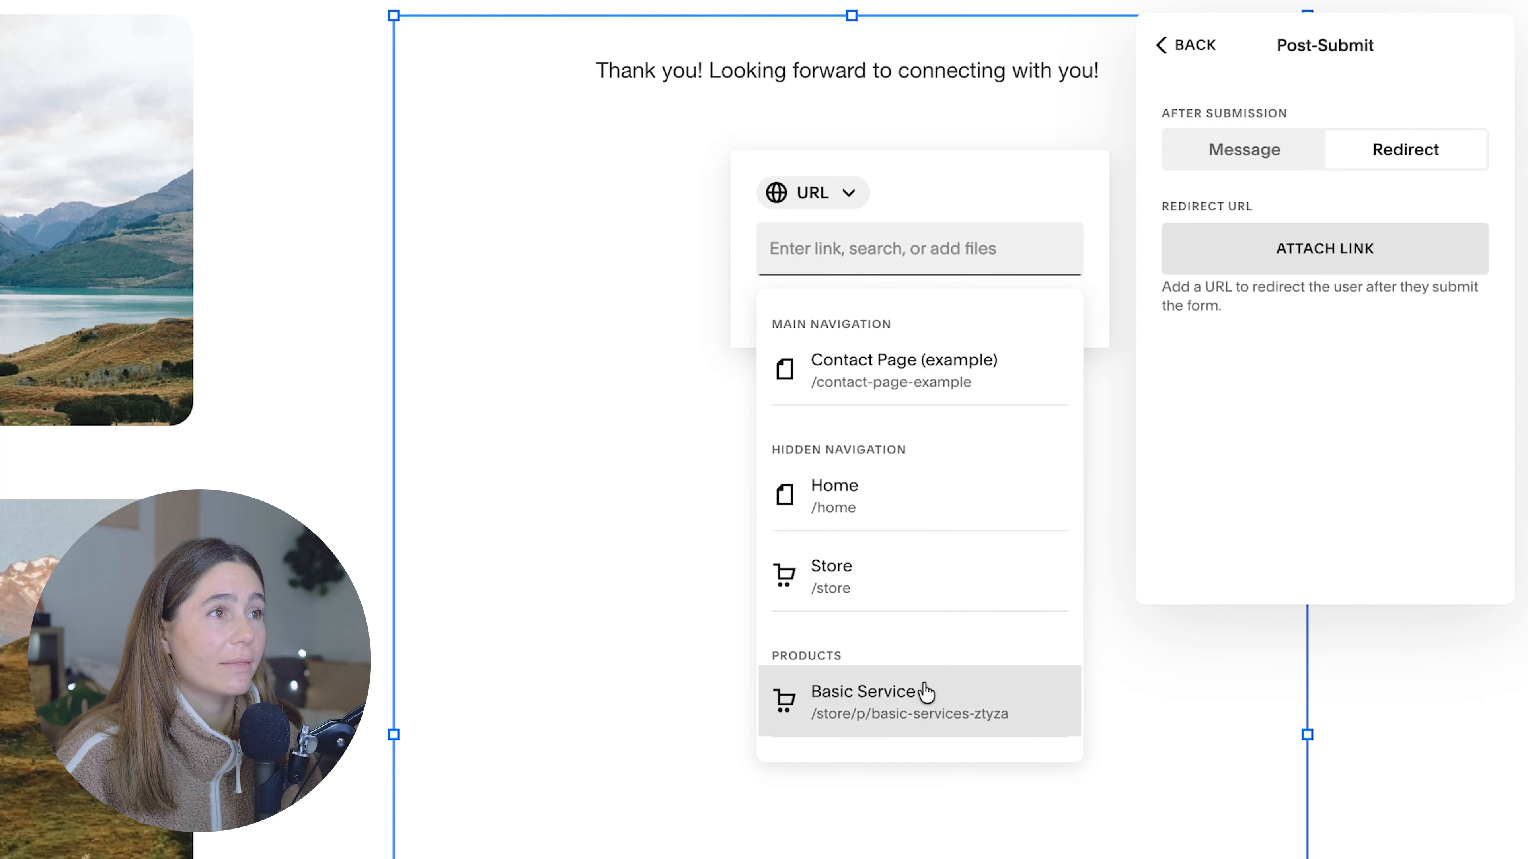
{"action": "scroll", "coordinate": [921, 692], "scroll_direction": "down", "scroll_amount": 3}
{"action": "left_click", "coordinate": [1435, 409]}
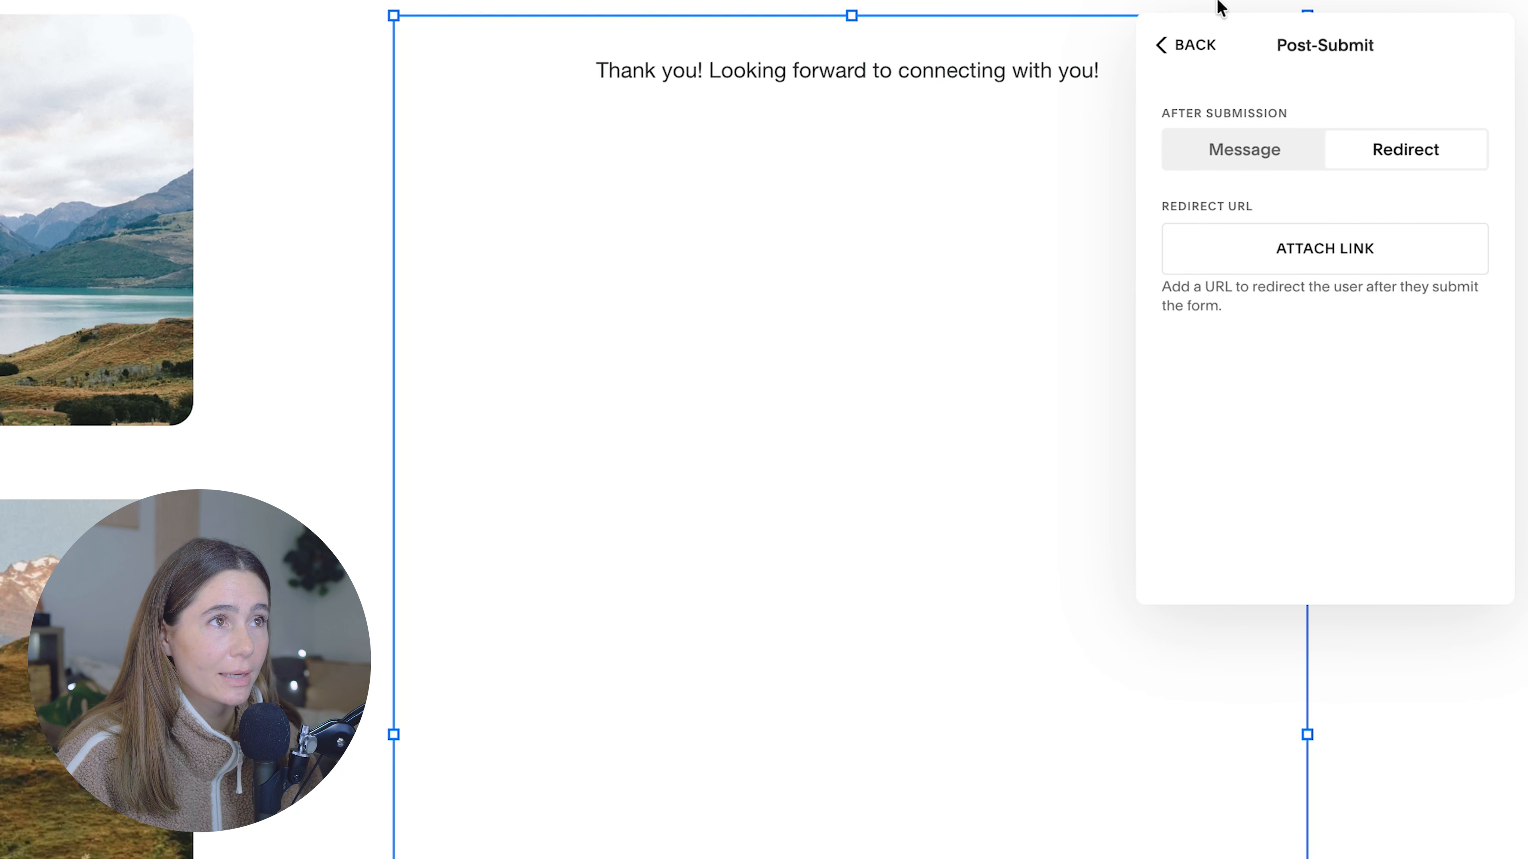
{"action": "left_click", "coordinate": [1194, 45]}
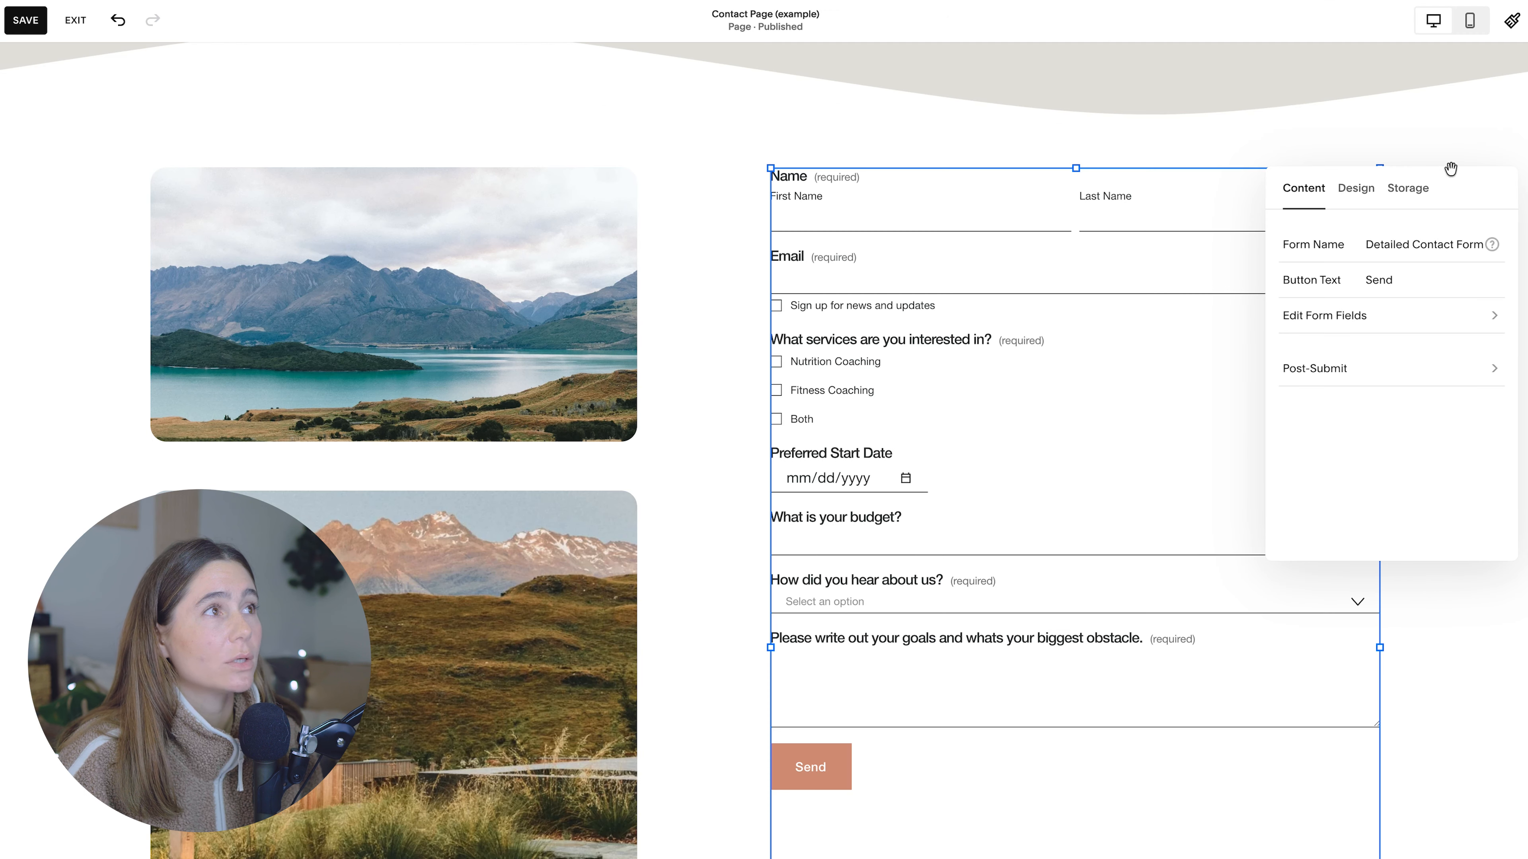
Step: Reopen the form block's settings and review its storage options
{"action": "left_click", "coordinate": [1454, 141]}
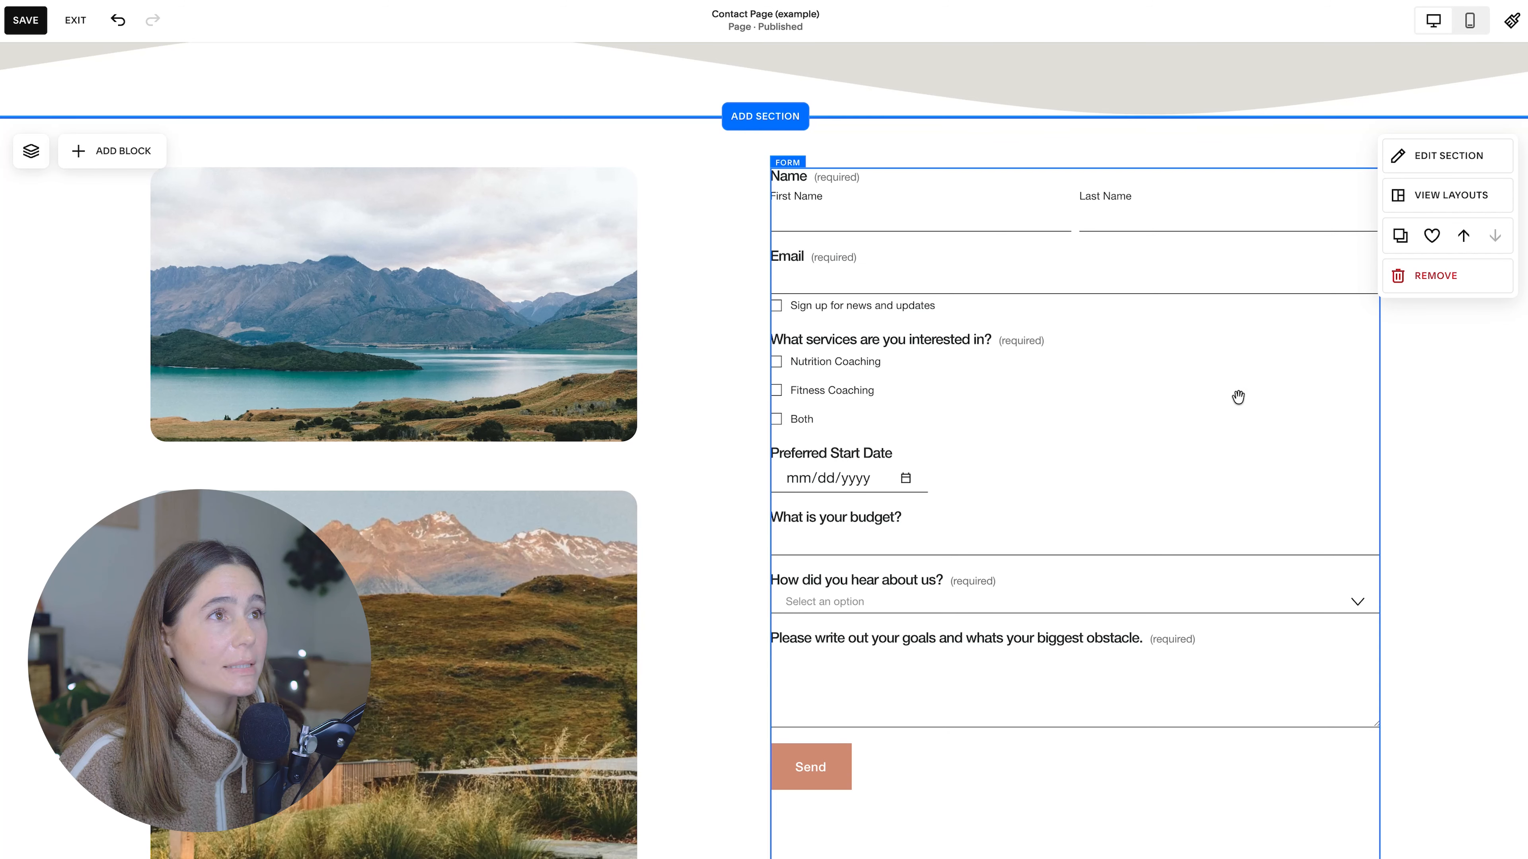
{"action": "left_click", "coordinate": [813, 184]}
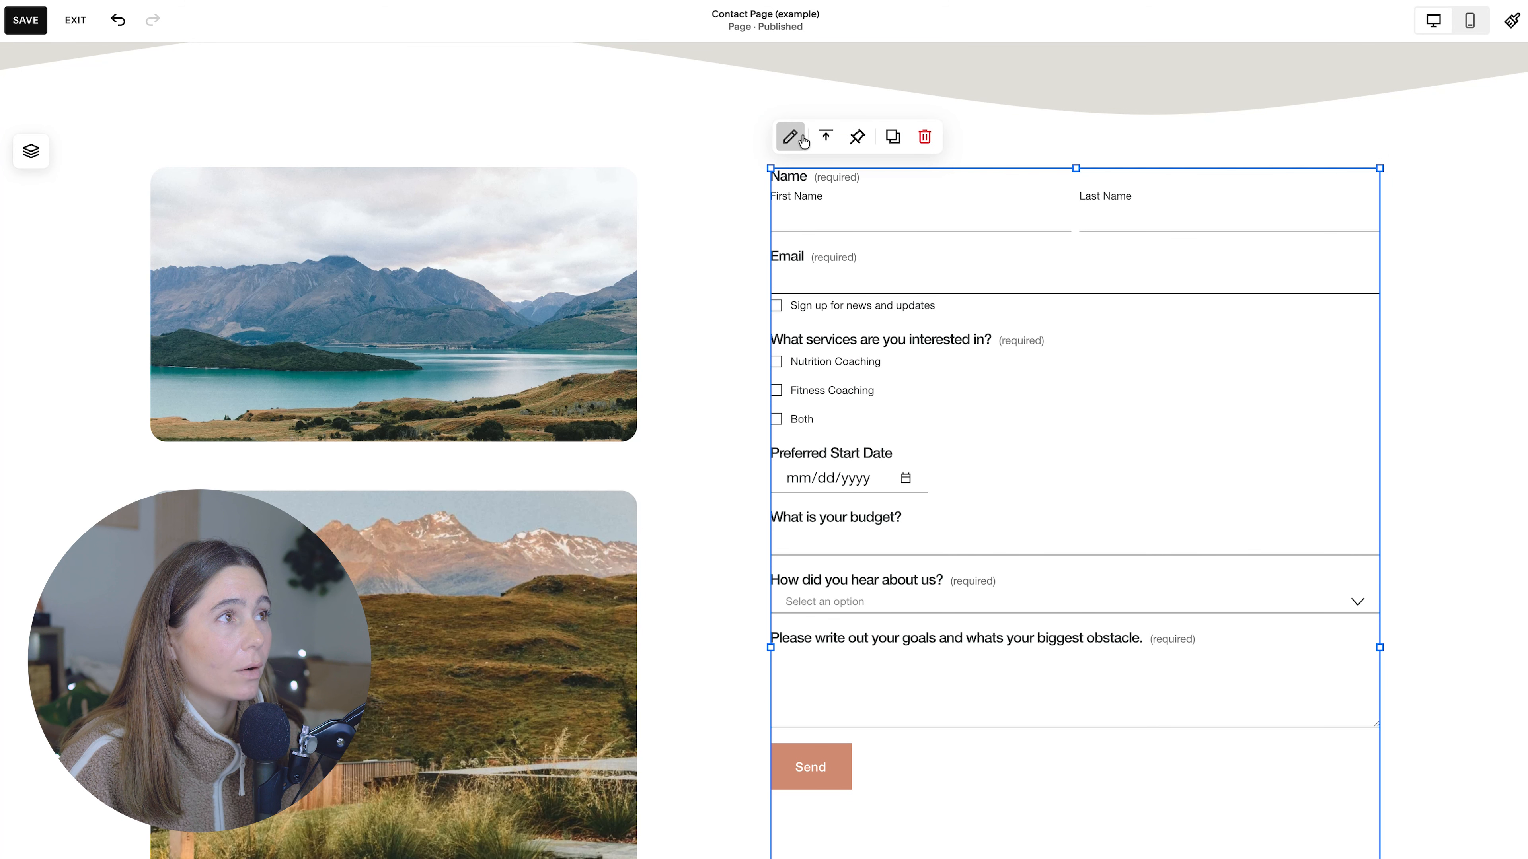
{"action": "left_click", "coordinate": [790, 138]}
{"action": "left_click", "coordinate": [1180, 69]}
{"action": "left_click", "coordinate": [1363, 77]}
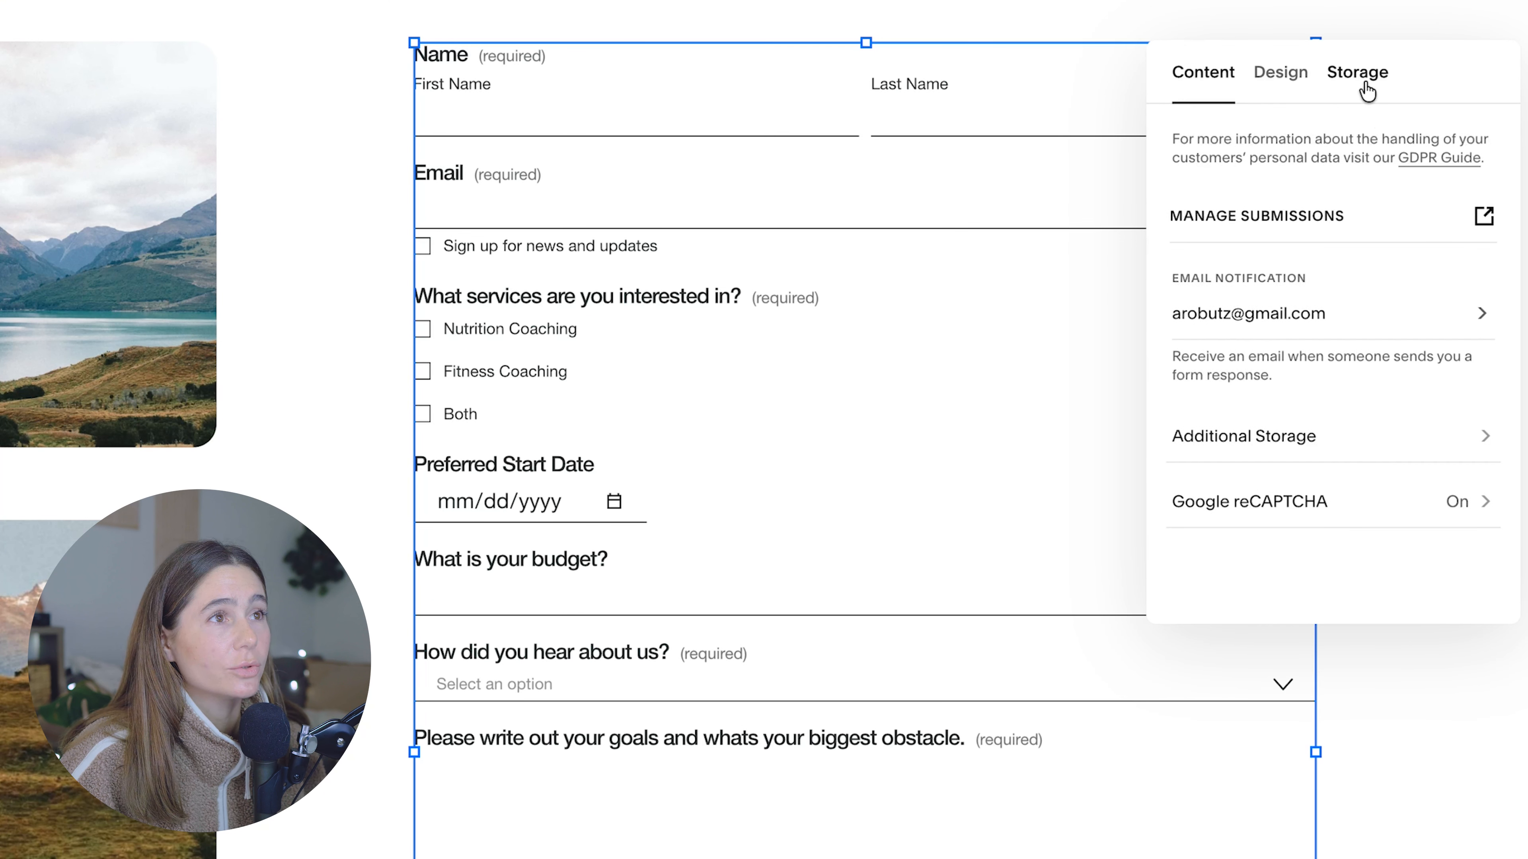
{"action": "left_click", "coordinate": [1390, 210]}
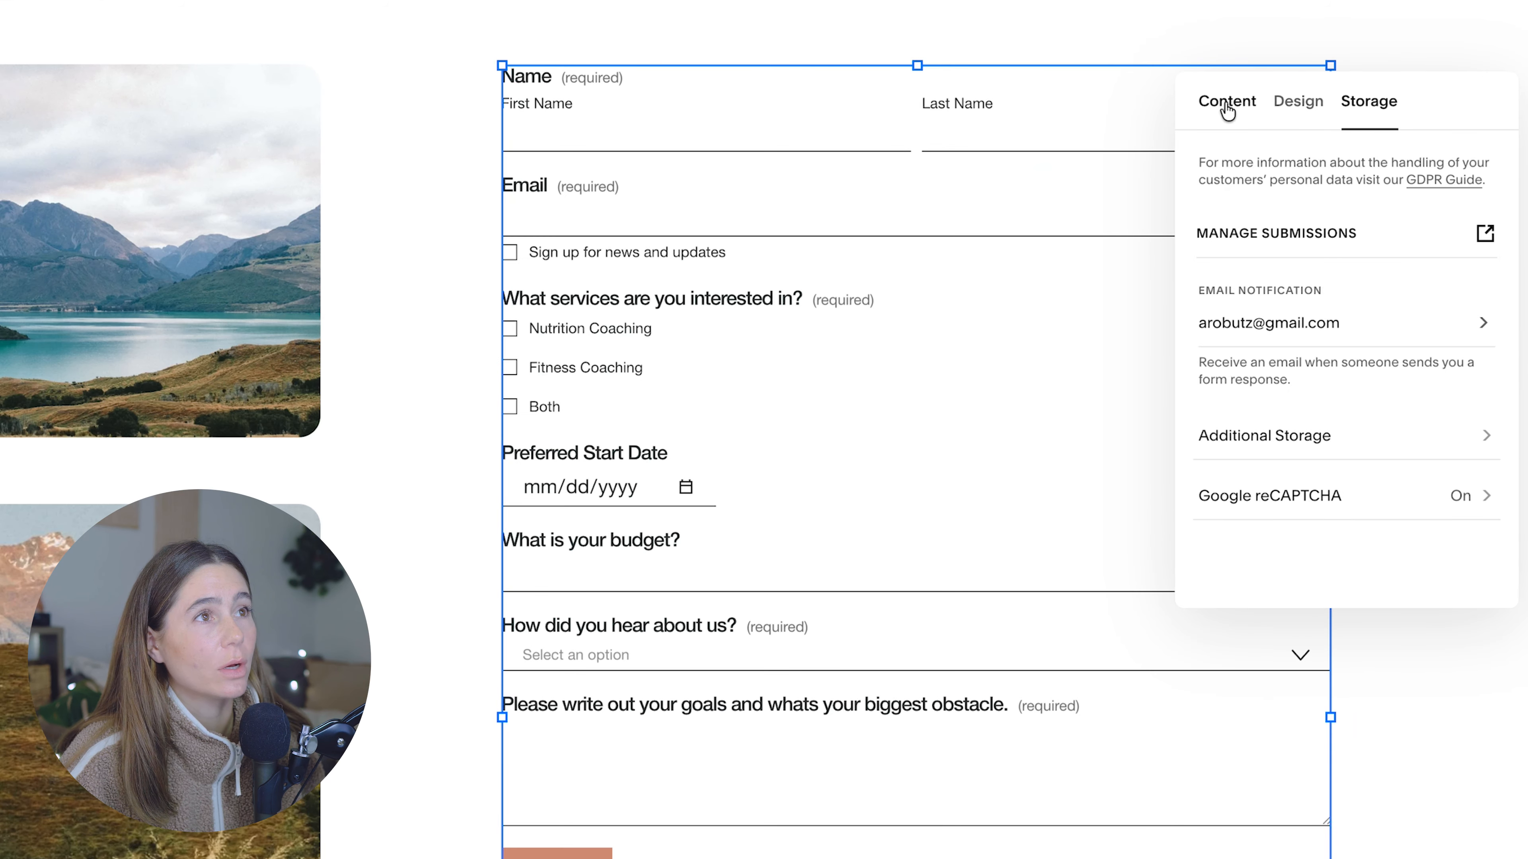
{"action": "left_click", "coordinate": [1227, 102]}
{"action": "left_click", "coordinate": [1369, 102]}
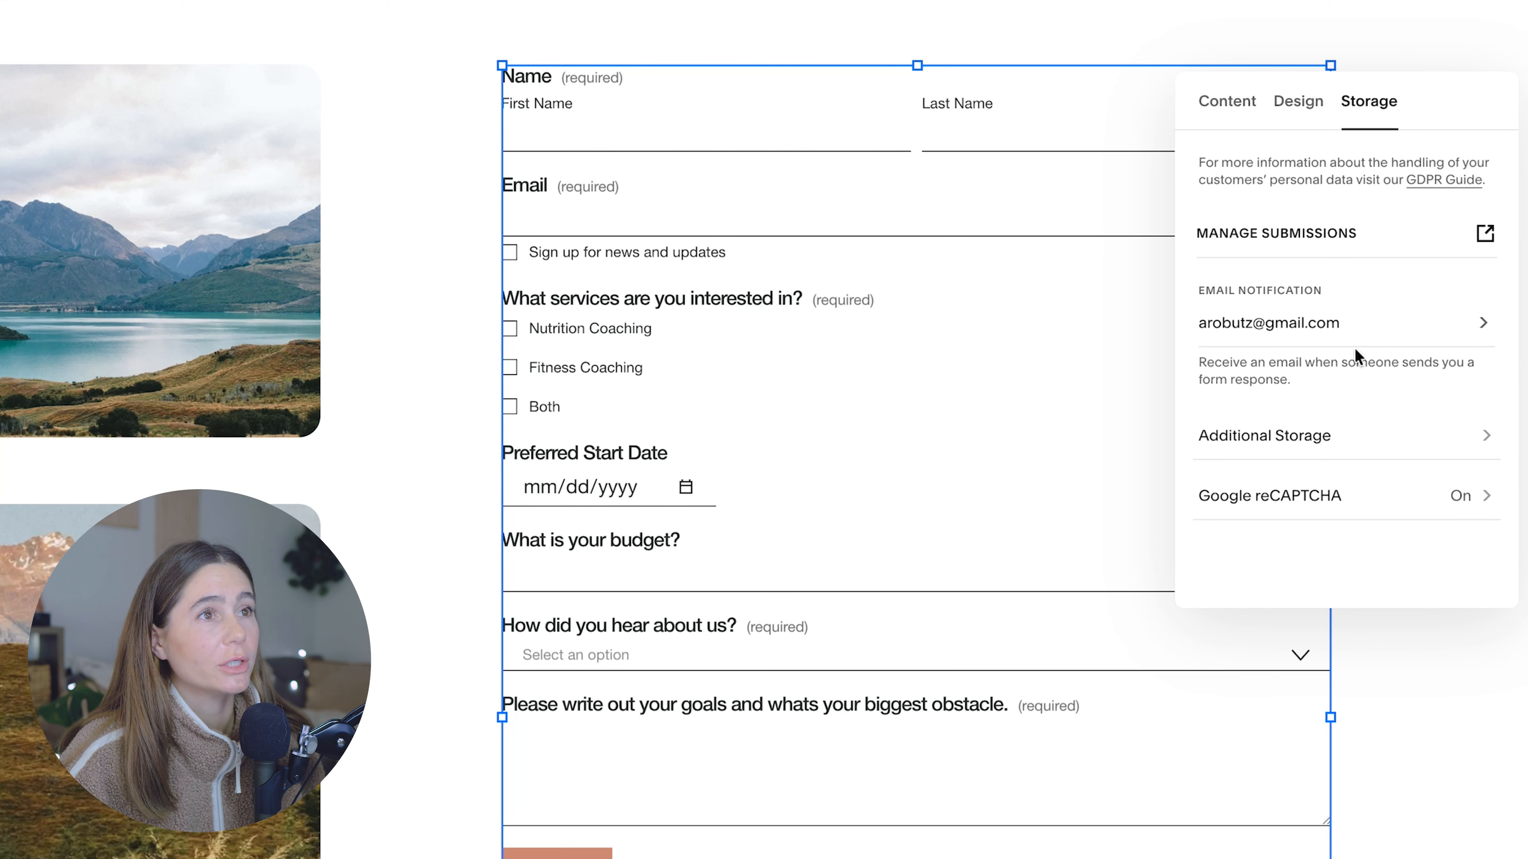
Step: Check the form's email notification address and the additional storage services it can connect to
{"action": "left_click", "coordinate": [1331, 323]}
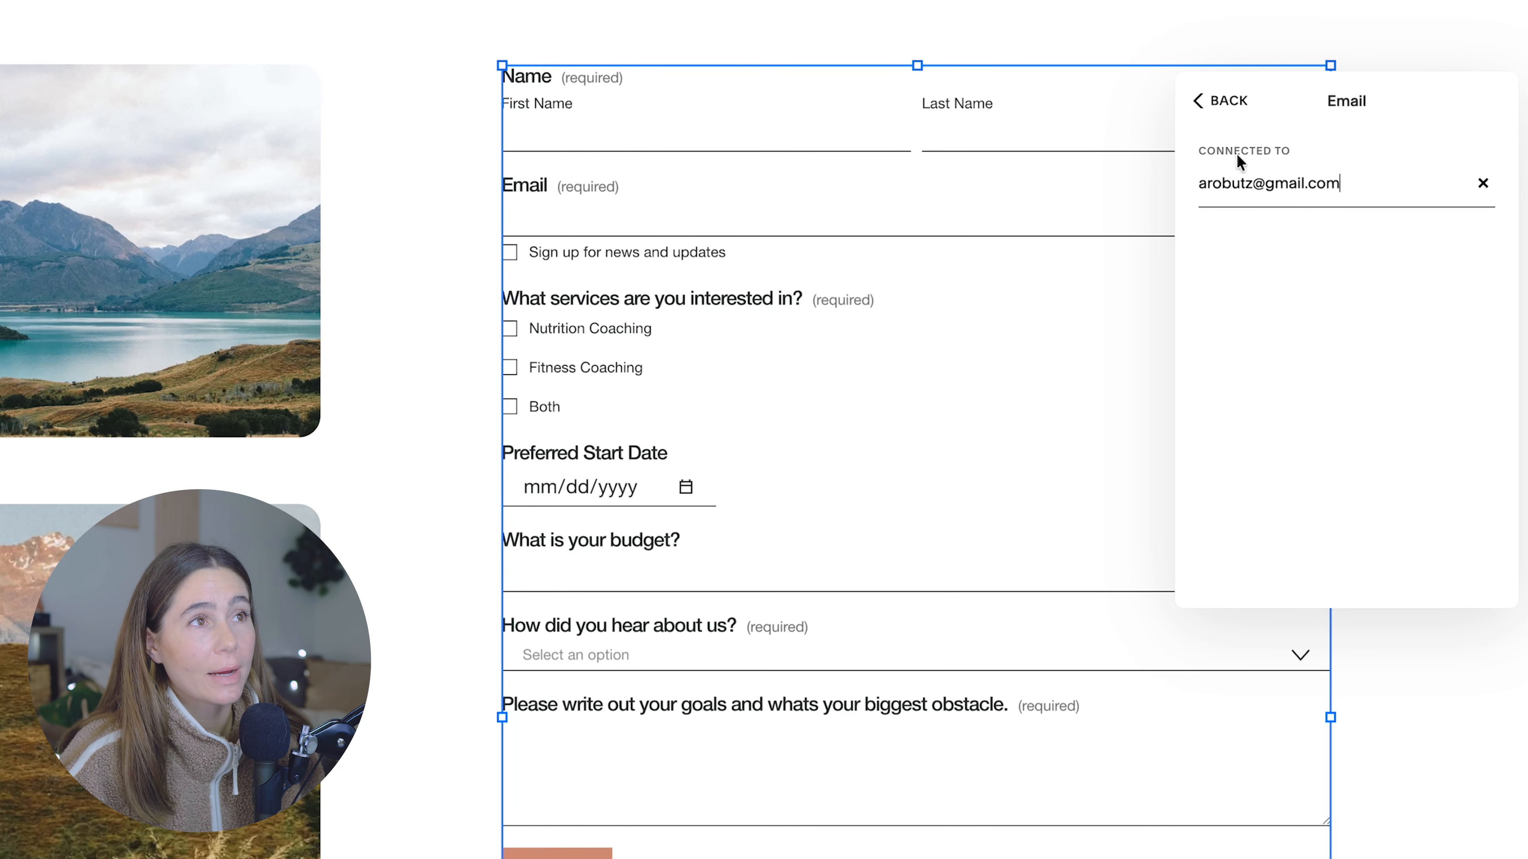
{"action": "left_click", "coordinate": [1220, 102]}
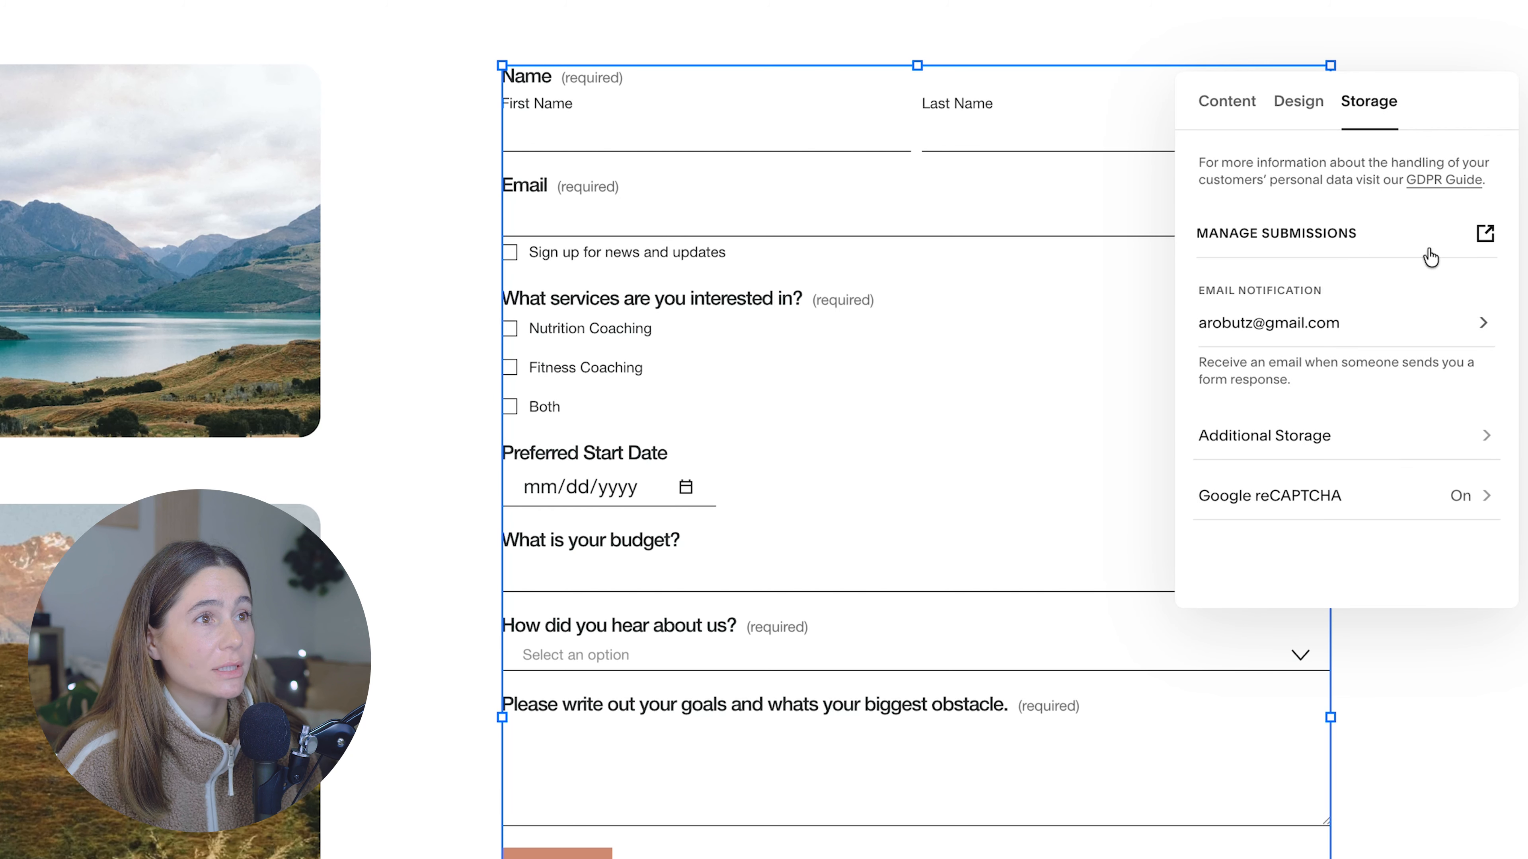
{"action": "left_click", "coordinate": [1410, 429]}
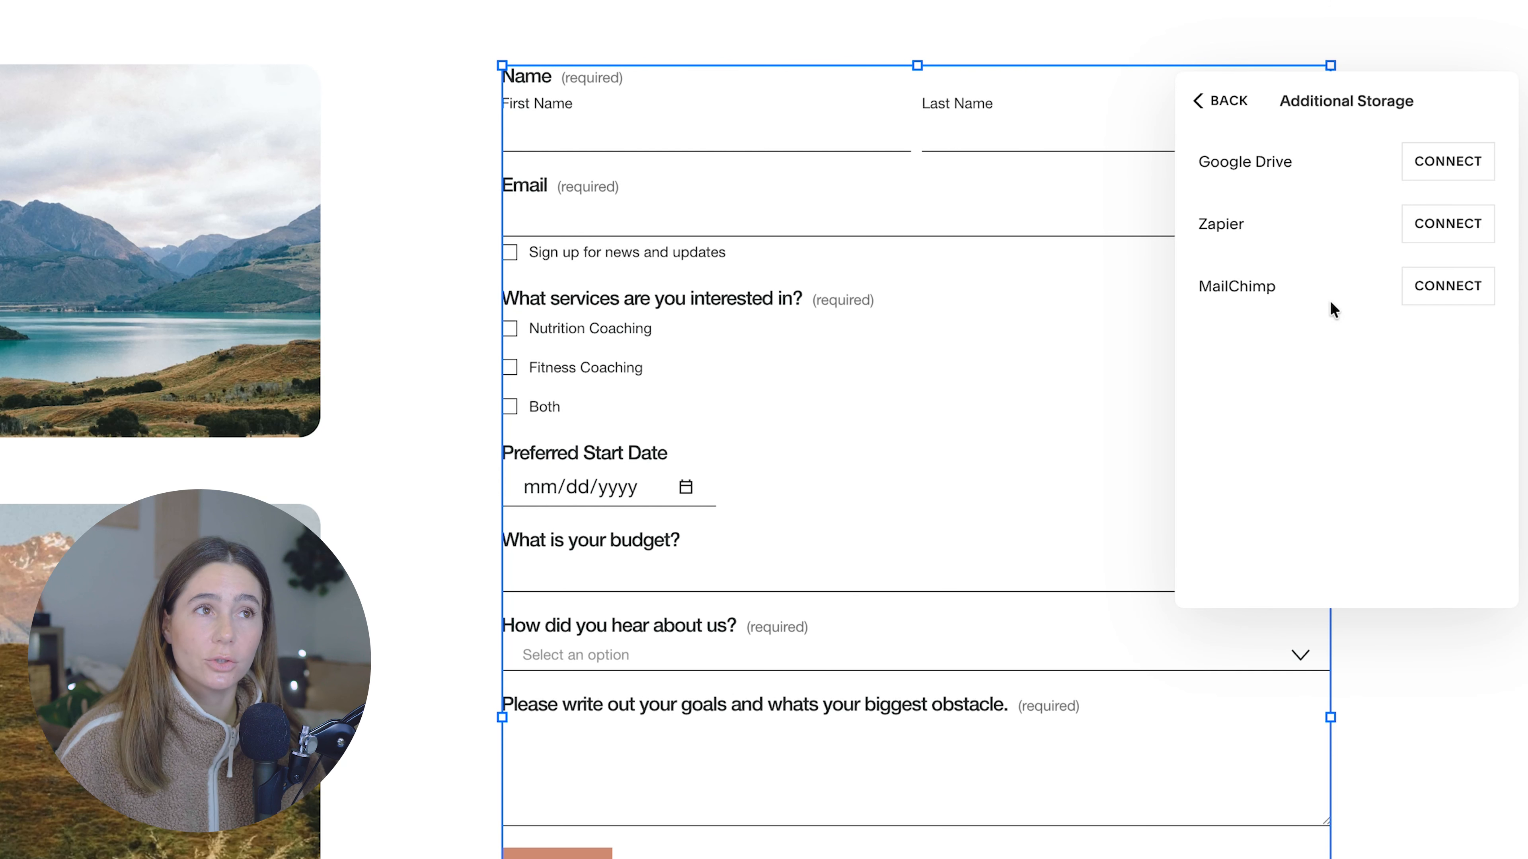
{"action": "left_click", "coordinate": [1215, 108]}
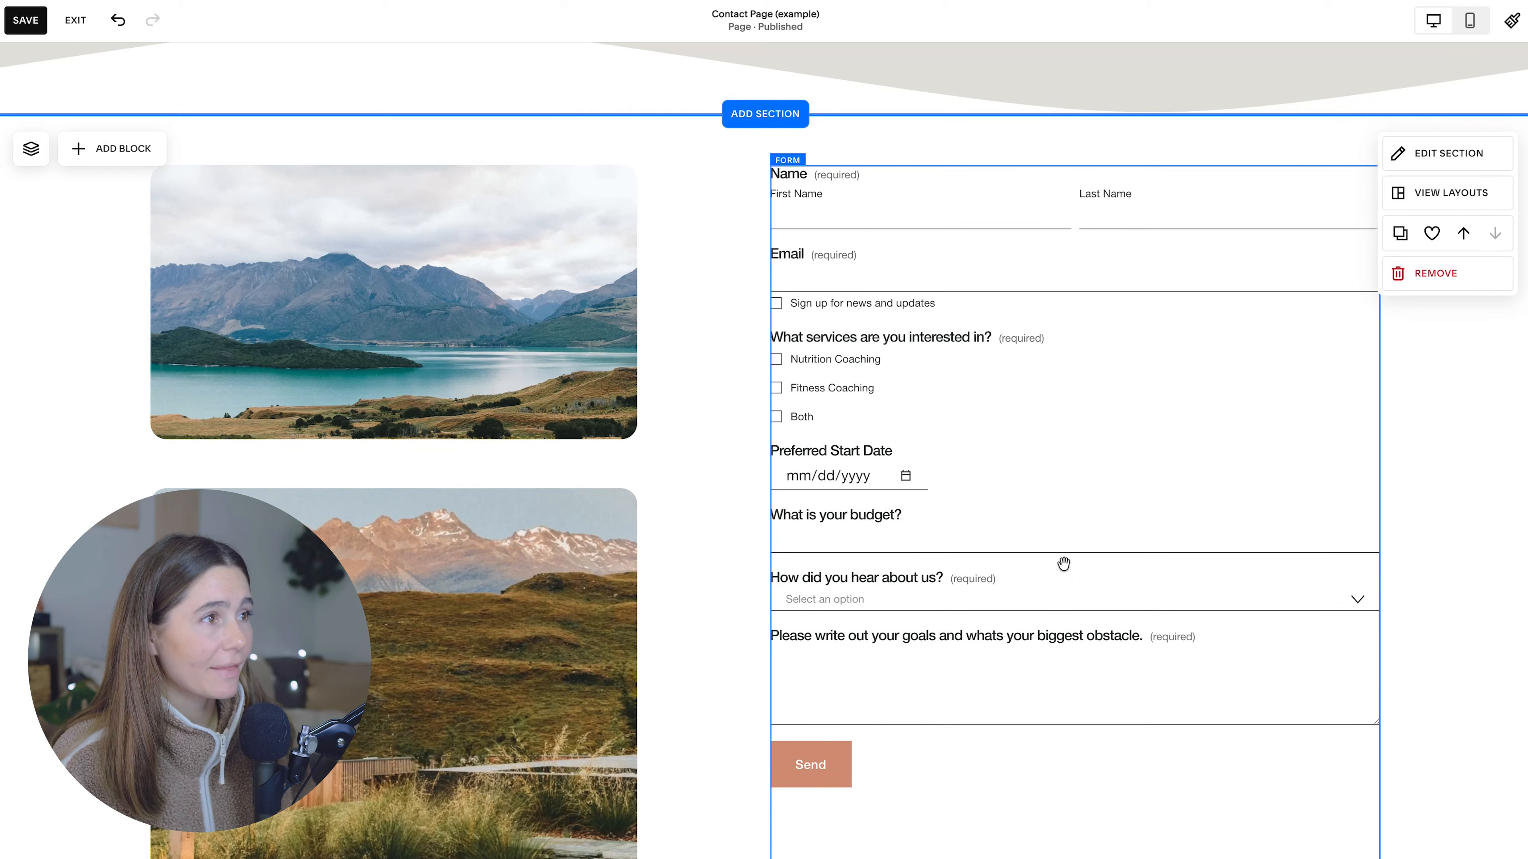
{"action": "scroll", "coordinate": [1165, 502], "scroll_direction": "up", "scroll_amount": 8}
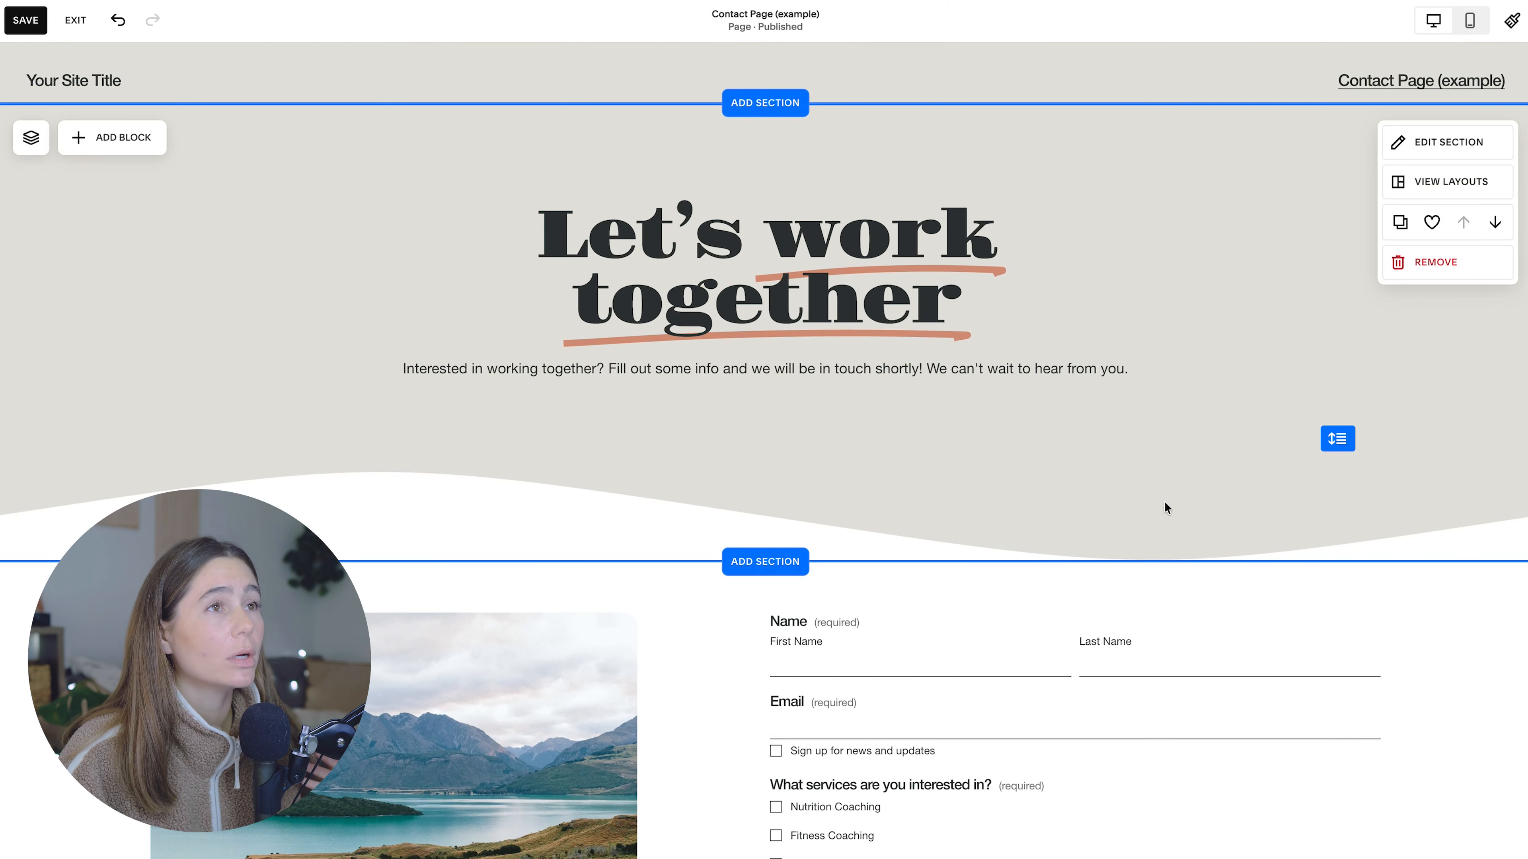
{"action": "scroll", "coordinate": [1210, 535], "scroll_direction": "down", "scroll_amount": 2}
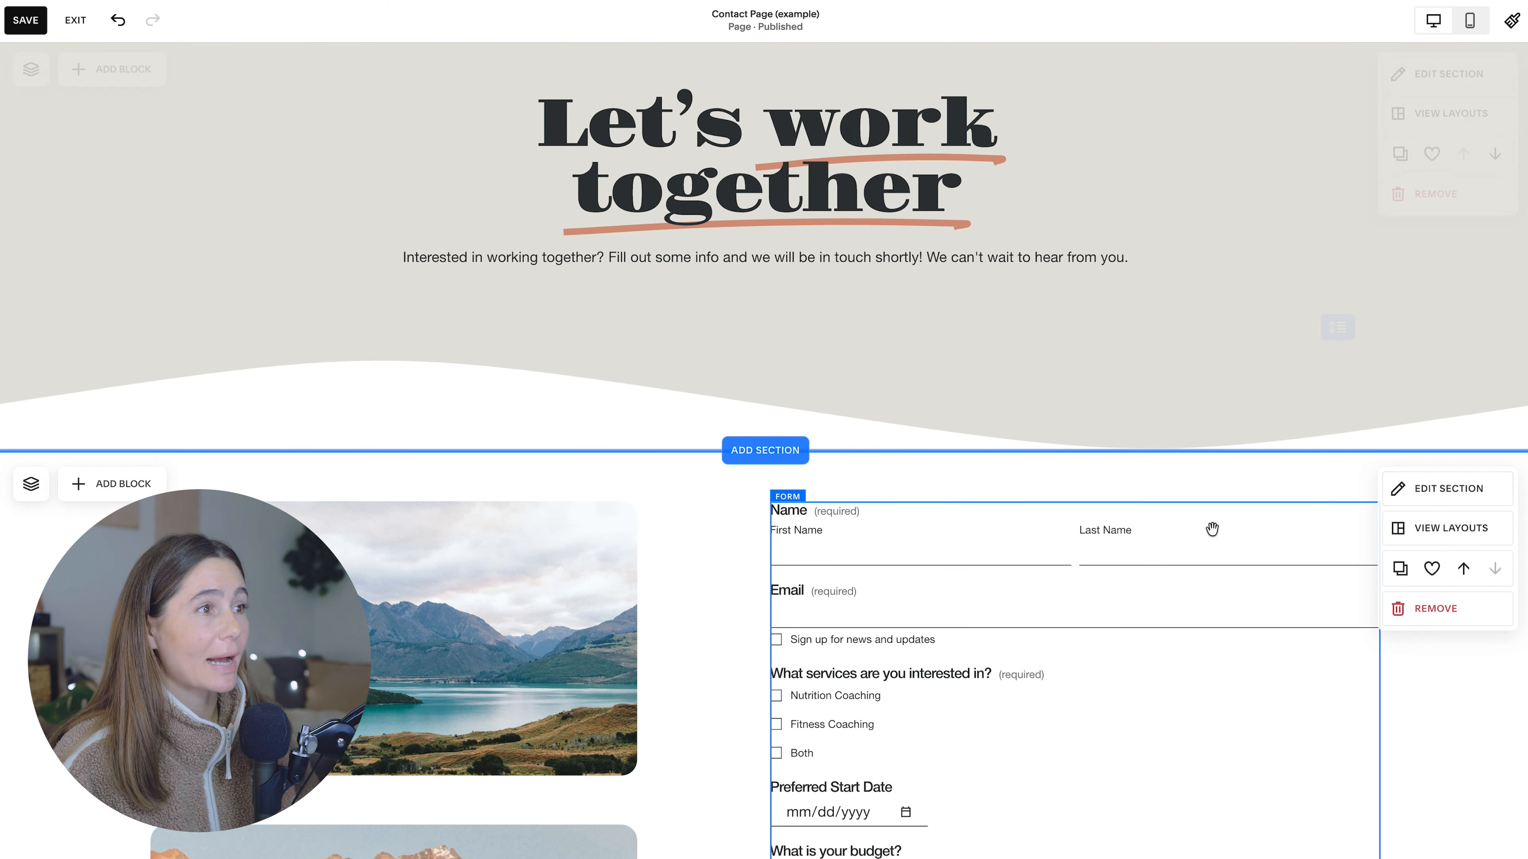
{"action": "scroll", "coordinate": [1099, 634], "scroll_direction": "down", "scroll_amount": 3}
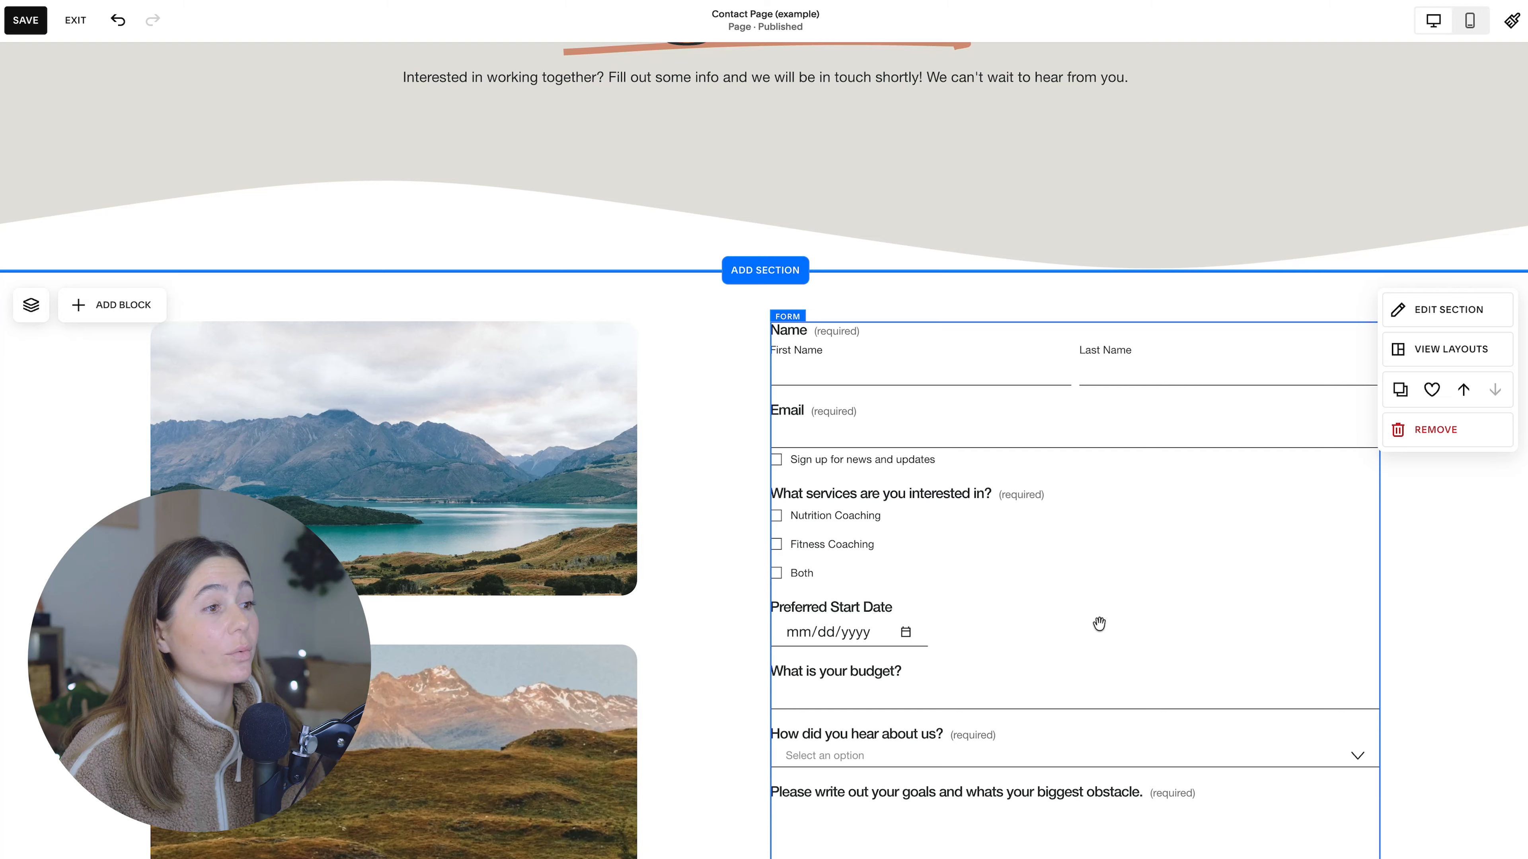